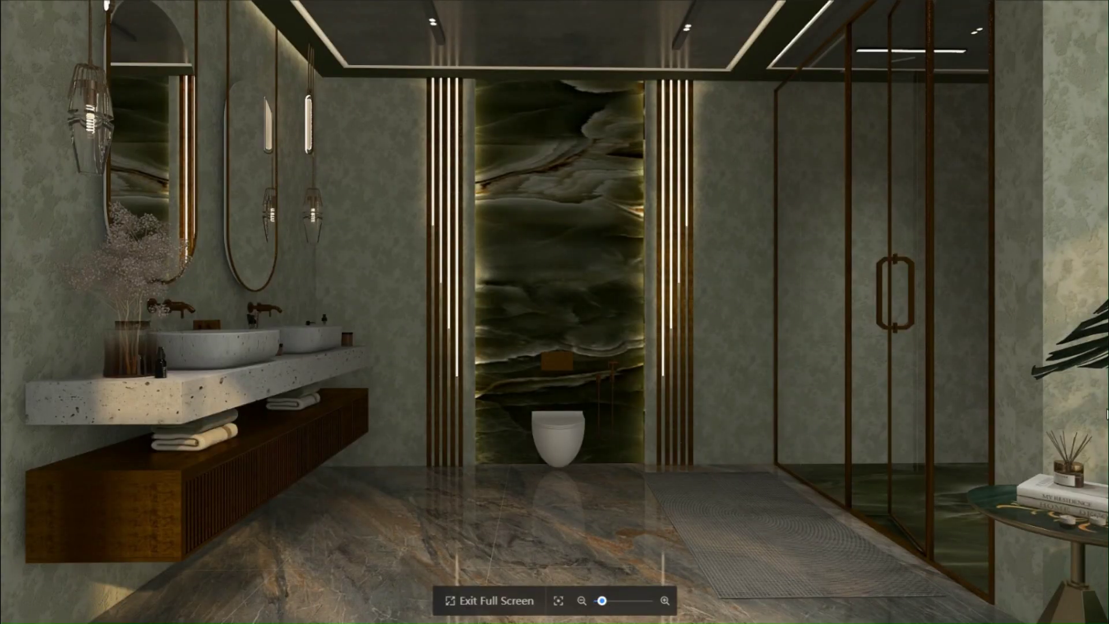
- Look through the finished bathroom renders in the full-screen viewer
{"action": "key", "text": "Right"}
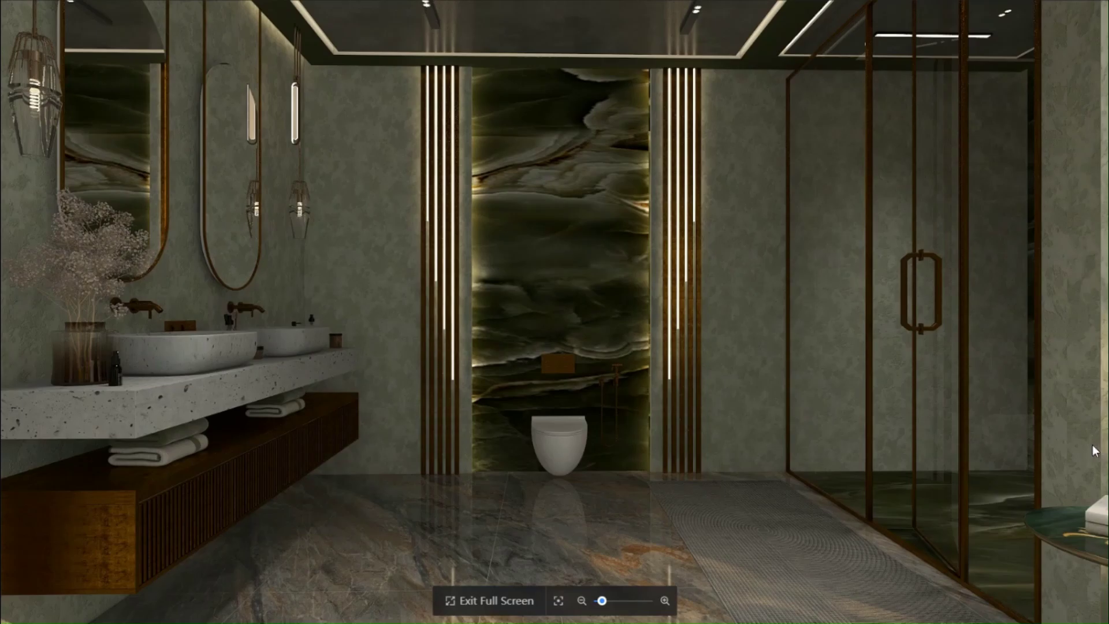
{"action": "key", "text": "Right"}
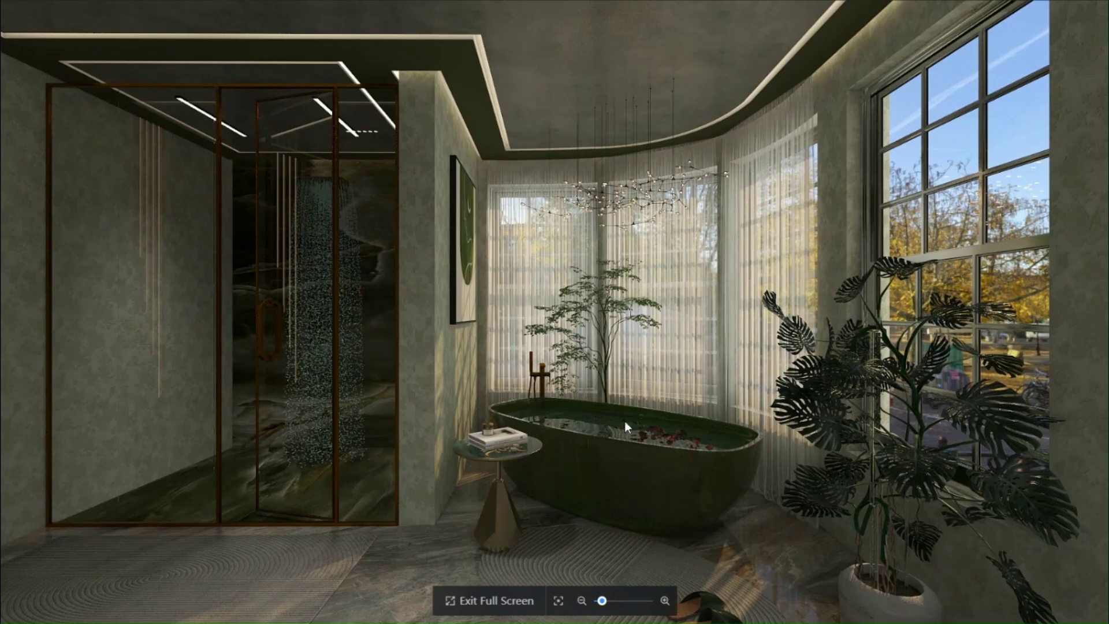
{"action": "key", "text": "Right"}
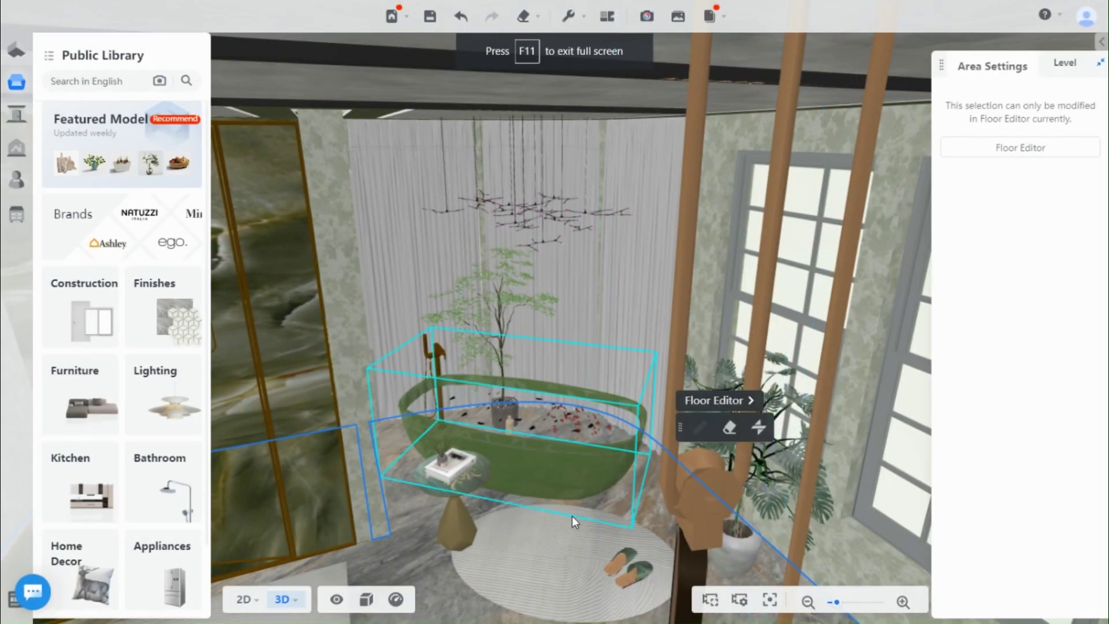
- Enter the render environment and create a custom lighting scheme from the realistic Indoor daytime template
{"action": "left_click_drag", "start_coordinate": [557, 544], "coordinate": [502, 566]}
{"action": "left_click_drag", "start_coordinate": [369, 550], "coordinate": [538, 513]}
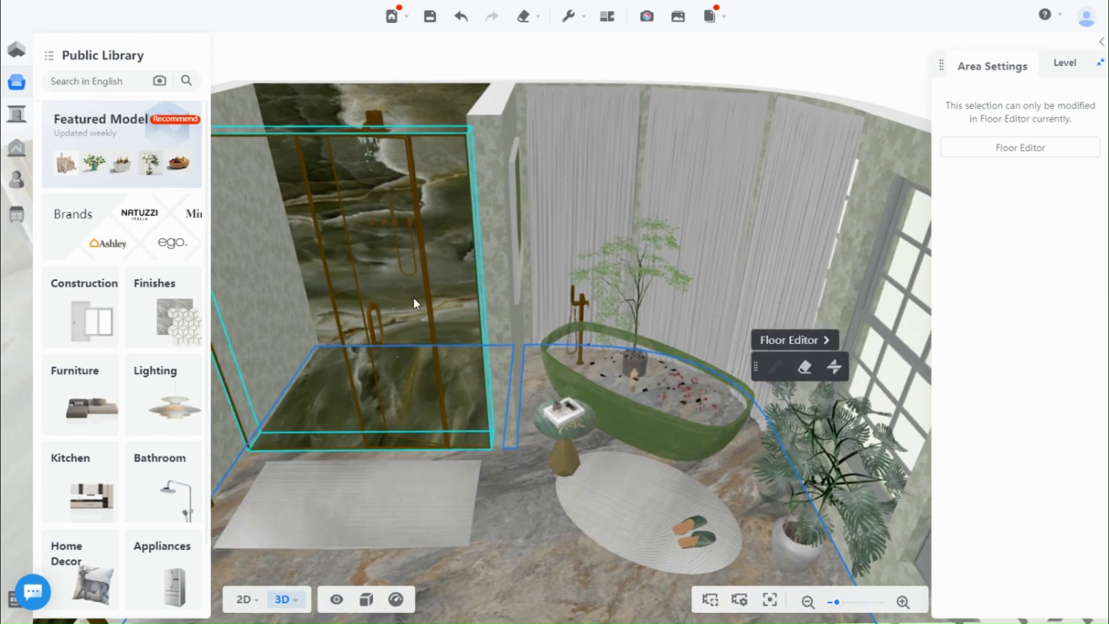
{"action": "left_click", "coordinate": [646, 16]}
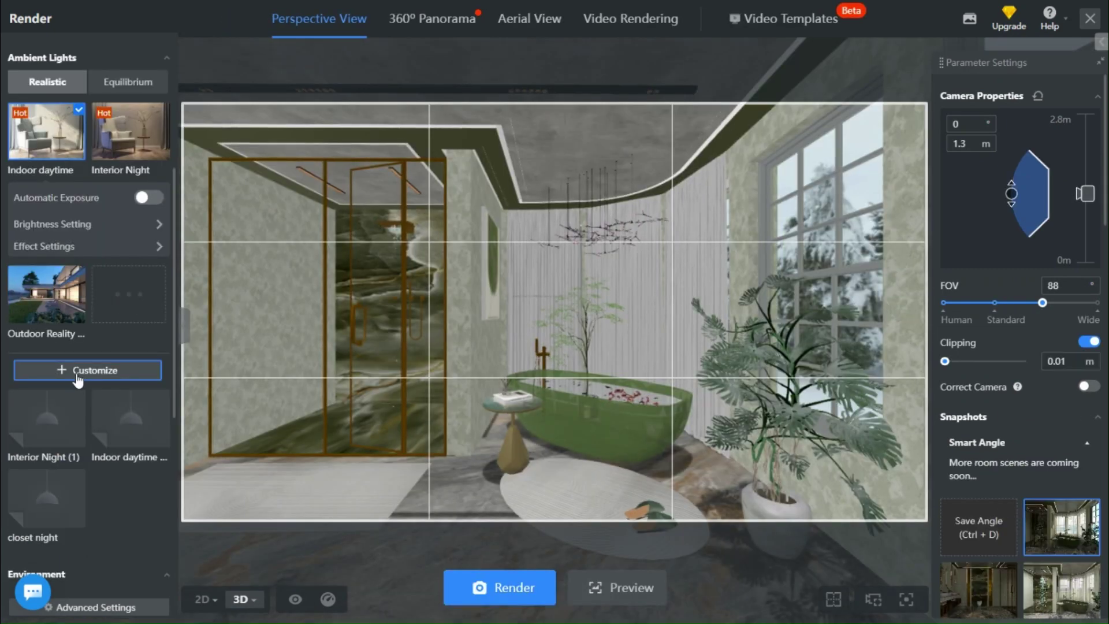
{"action": "left_click", "coordinate": [78, 373]}
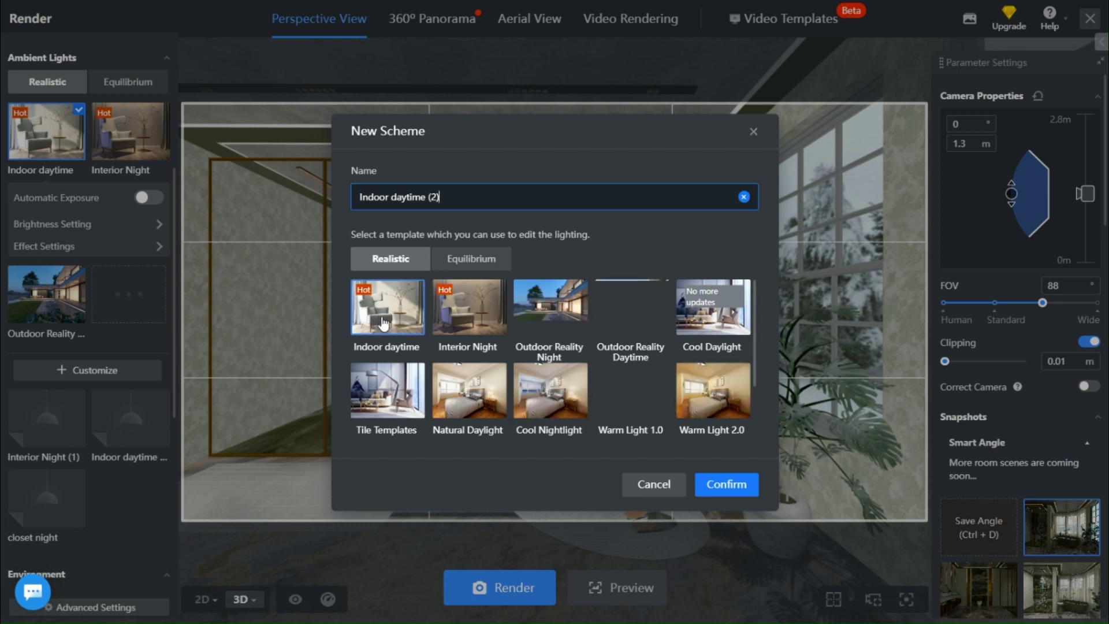
{"action": "left_click", "coordinate": [382, 323]}
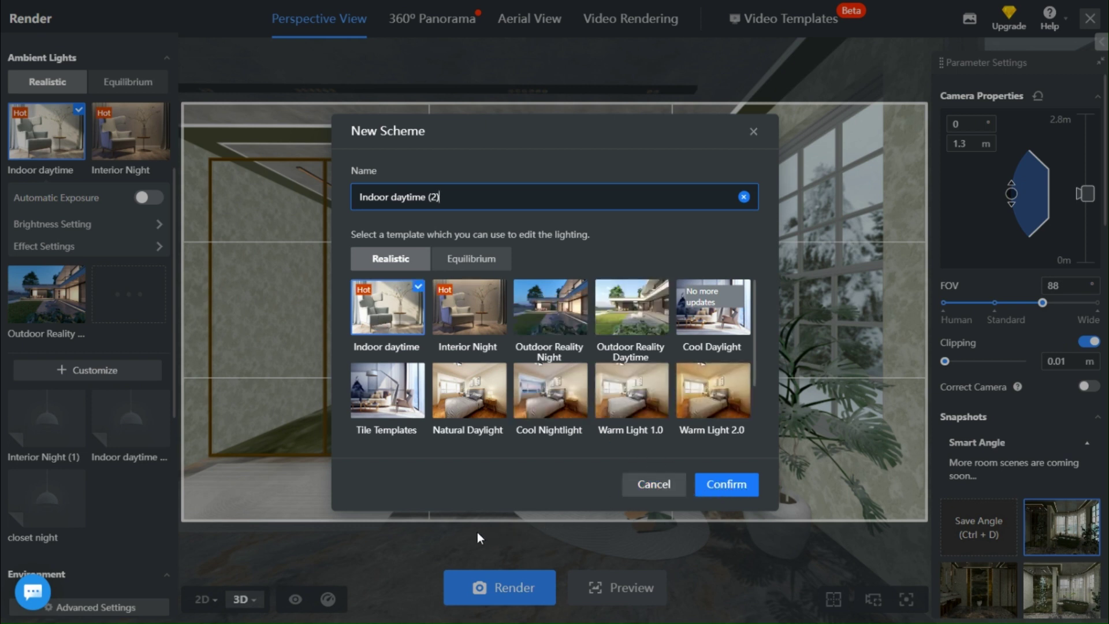
{"action": "left_click", "coordinate": [726, 486]}
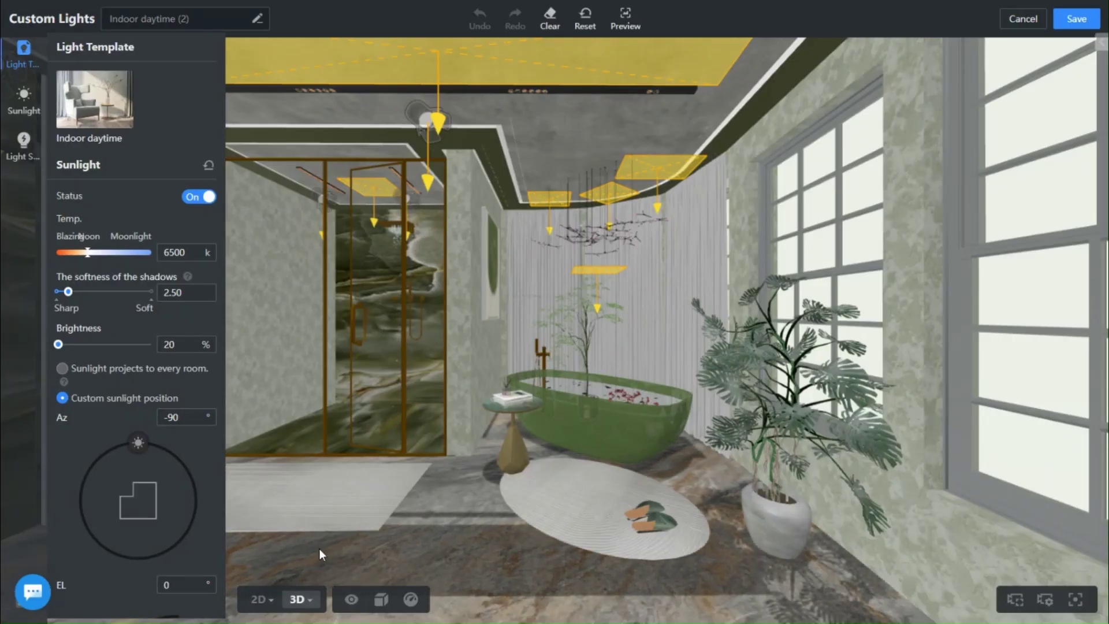
- Show the 2D floor plan and delete the lights over the double-basin vanity in the curved-wall bathroom
{"action": "left_click_drag", "start_coordinate": [443, 480], "coordinate": [424, 464]}
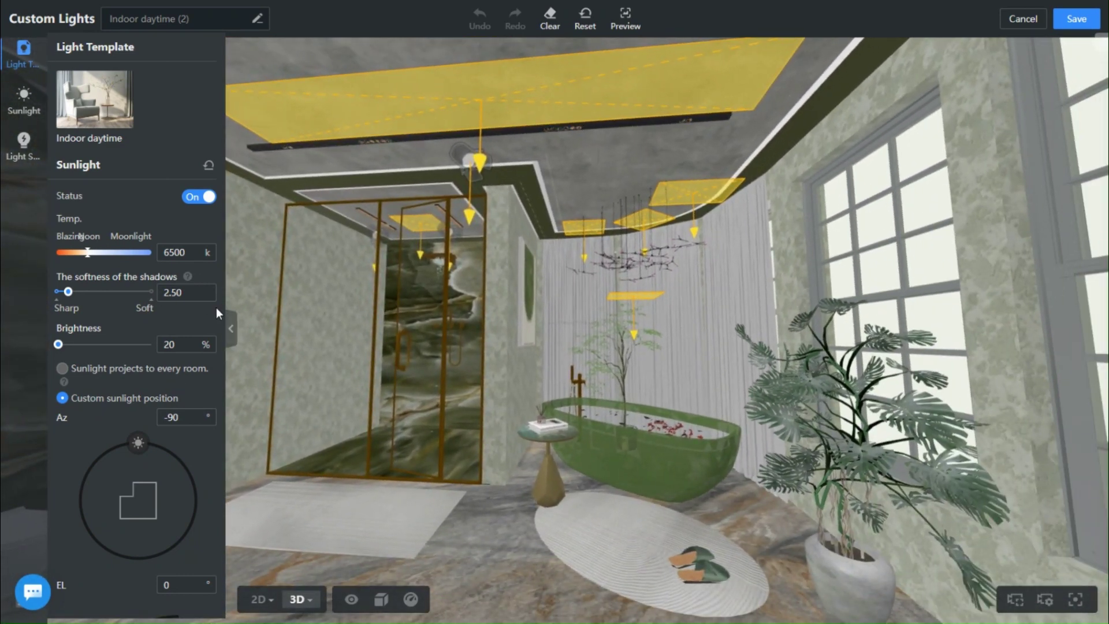
{"action": "mouse_move", "coordinate": [256, 611]}
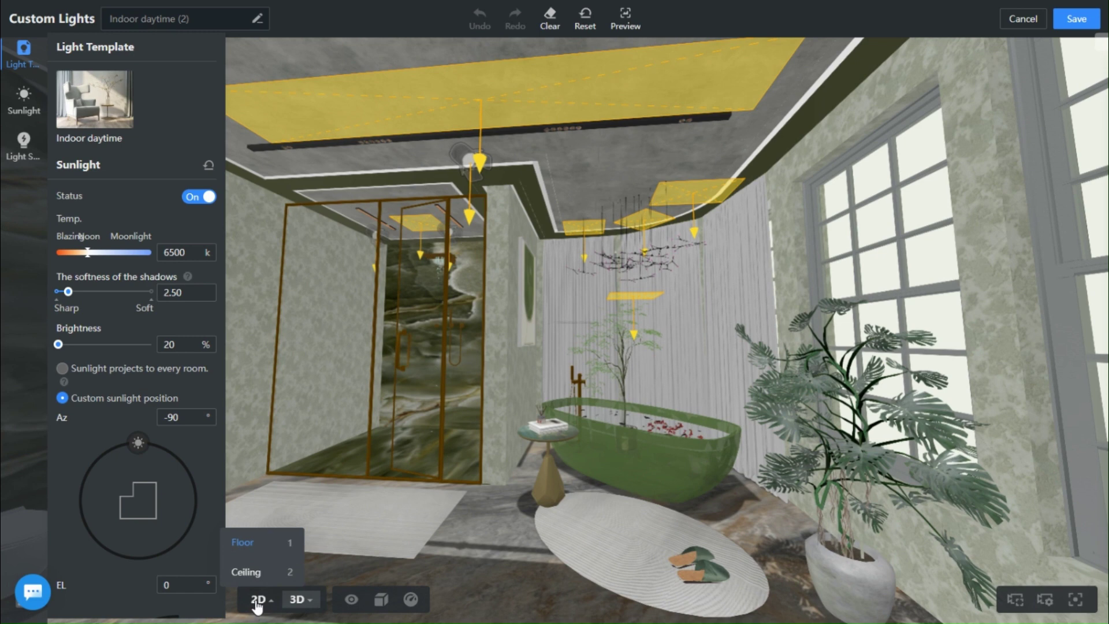
{"action": "left_click", "coordinate": [234, 549]}
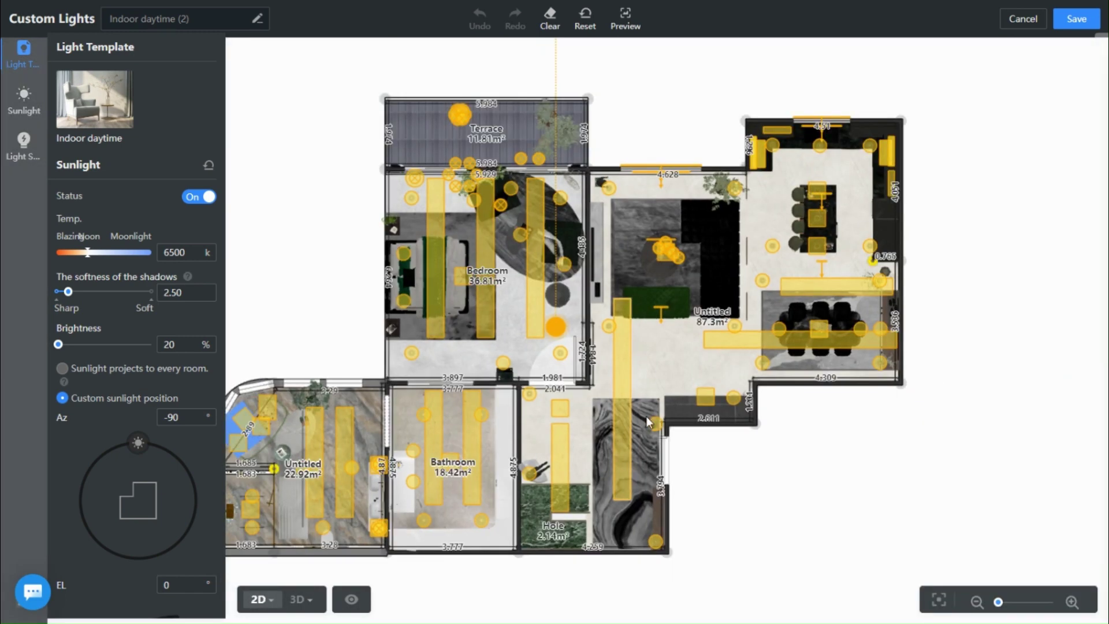
{"action": "scroll", "coordinate": [646, 416], "scroll_direction": "up", "scroll_amount": 3}
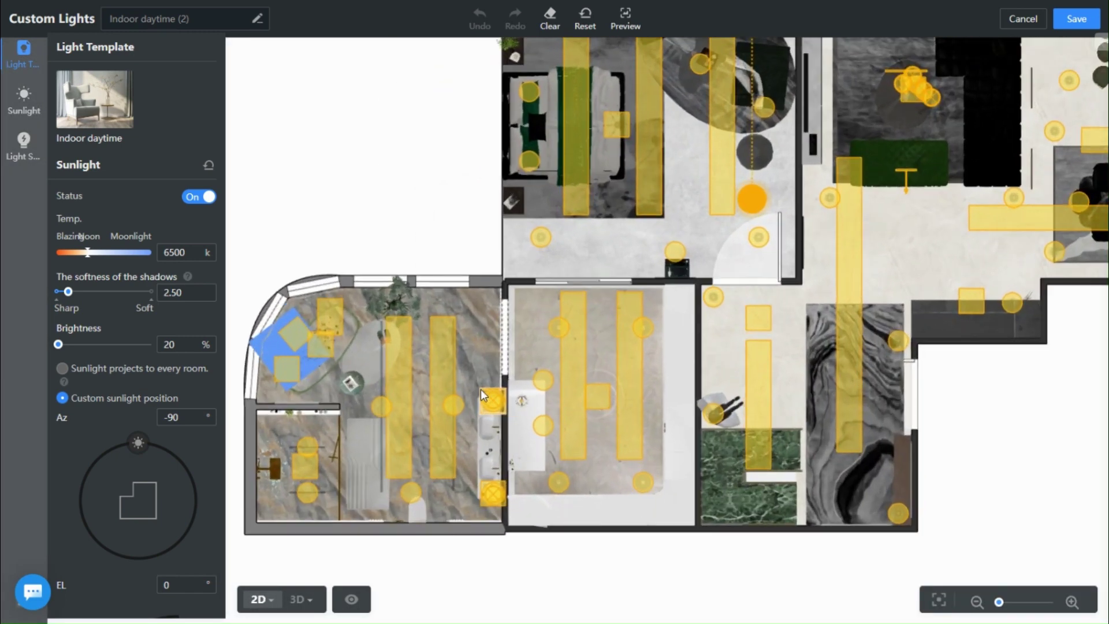
{"action": "scroll", "coordinate": [480, 389], "scroll_direction": "up", "scroll_amount": 3}
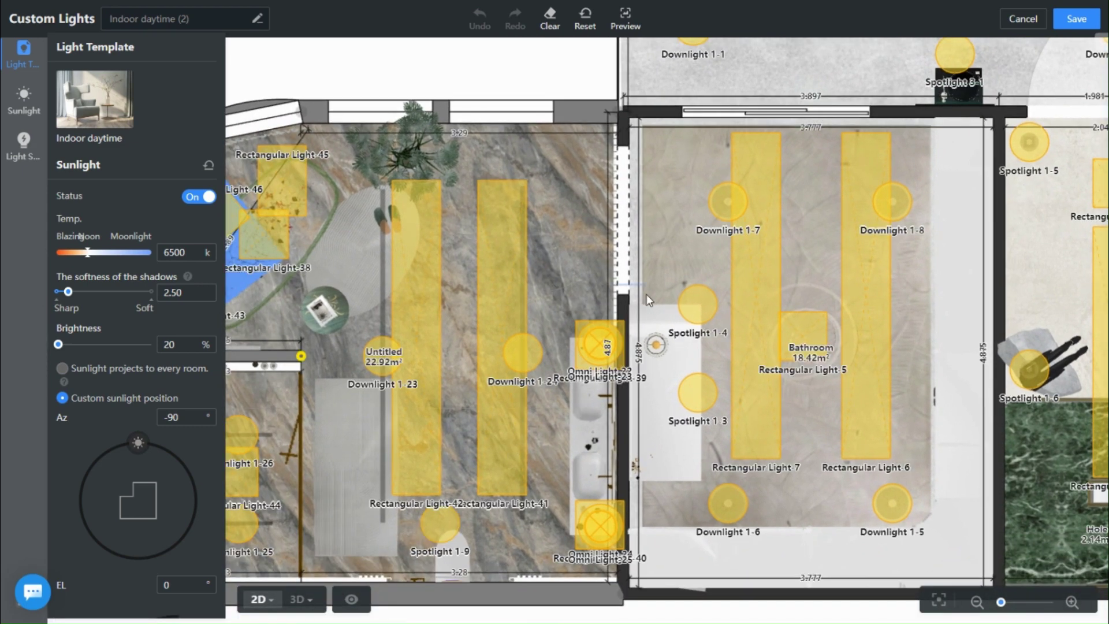
{"action": "left_click_drag", "start_coordinate": [646, 294], "coordinate": [567, 586]}
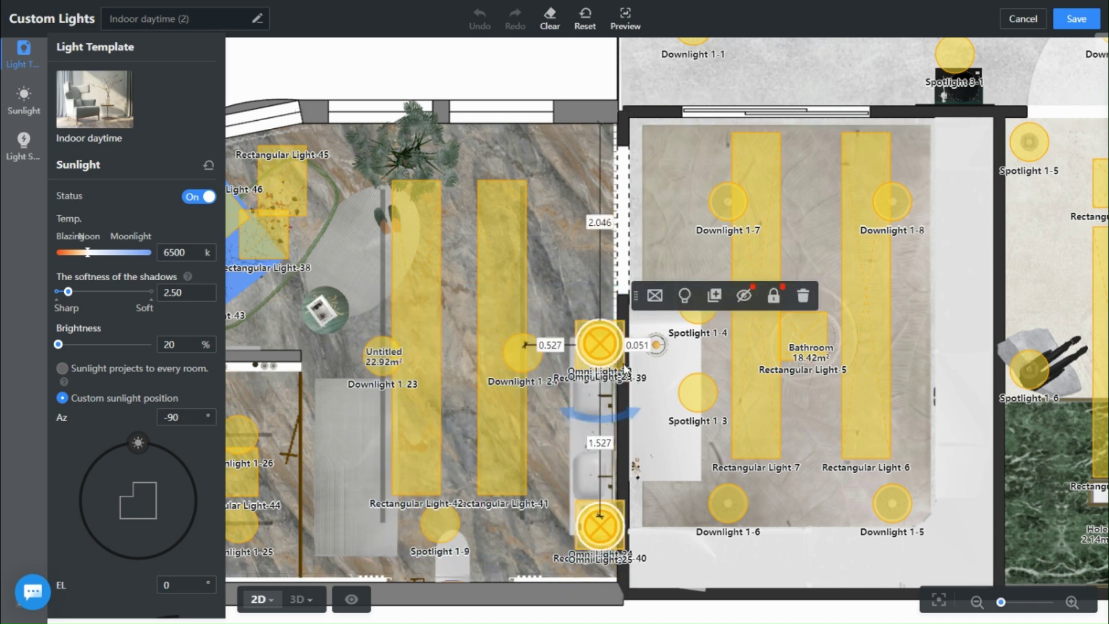
{"action": "left_click", "coordinate": [803, 297]}
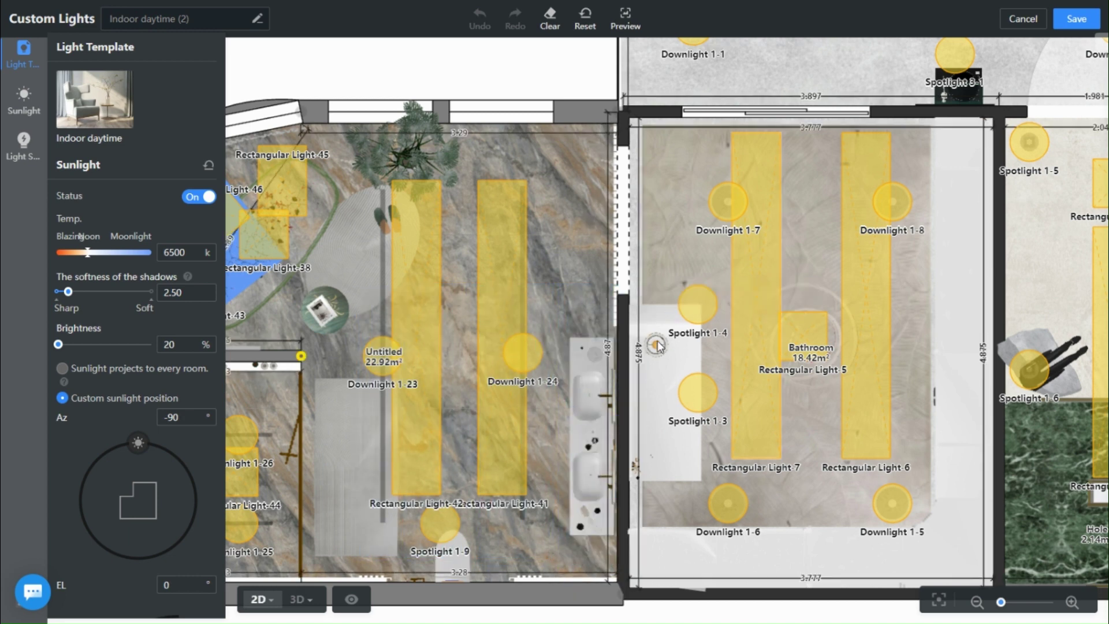
- Delete the two long rectangular ceiling lights and the spotlight above the toilet in the curved-wall bathroom
{"action": "left_click", "coordinate": [491, 446]}
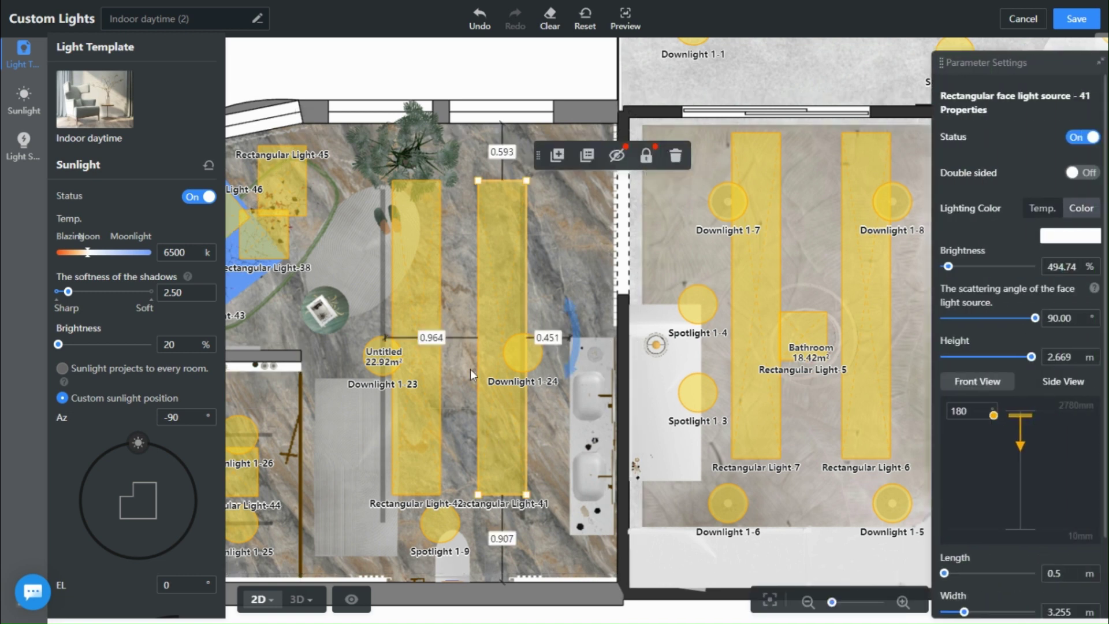
{"action": "left_click", "coordinate": [417, 439]}
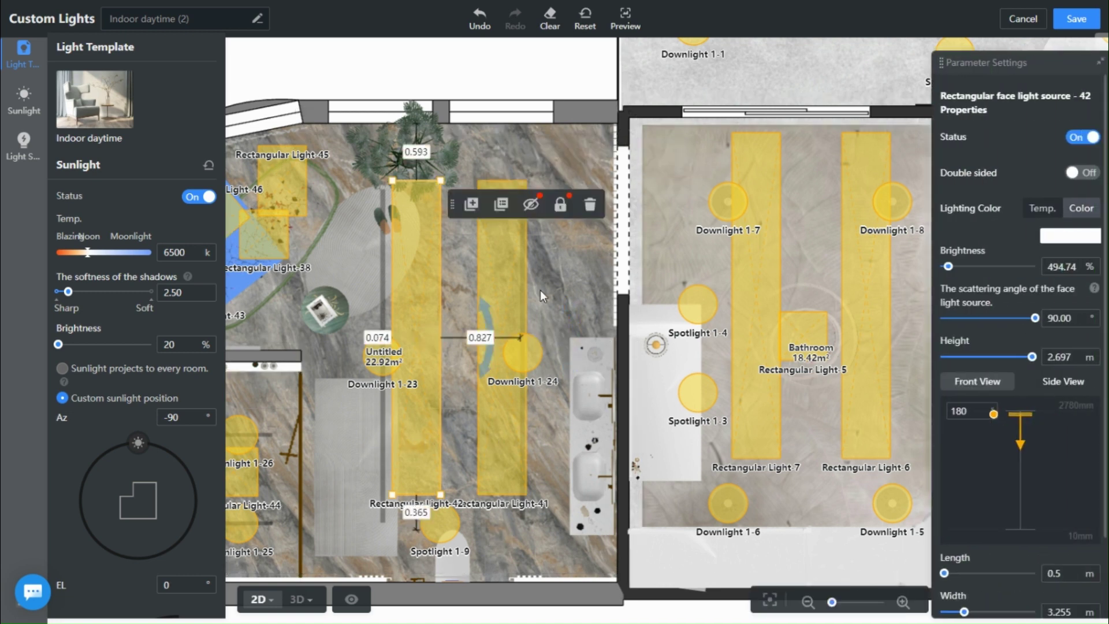
{"action": "left_click", "coordinate": [675, 156]}
{"action": "left_click", "coordinate": [504, 265]}
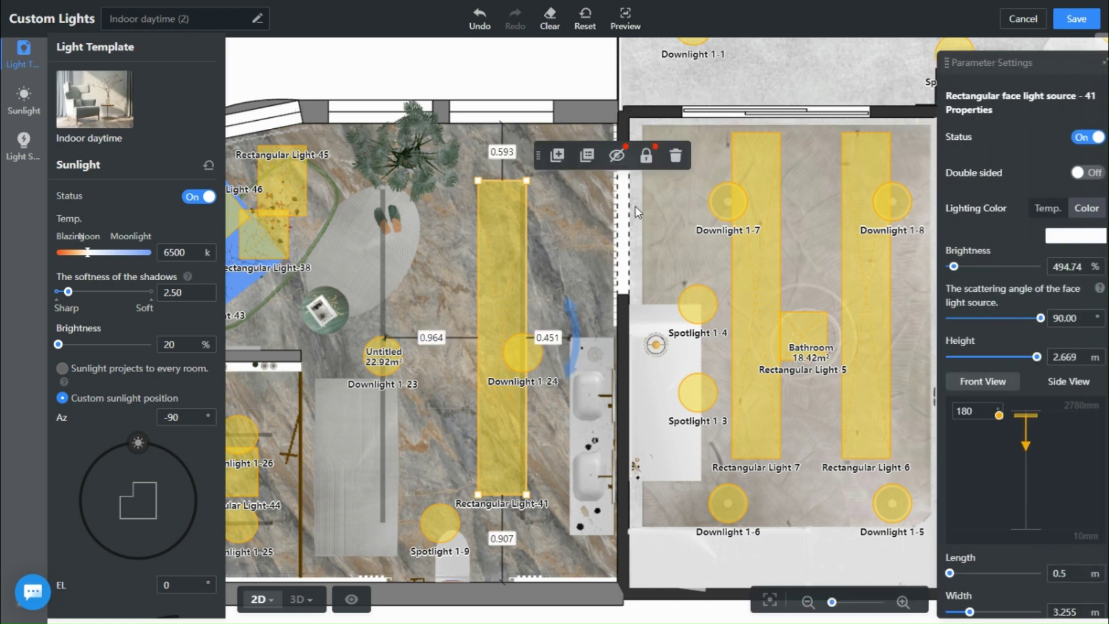
{"action": "left_click", "coordinate": [675, 155]}
{"action": "left_click", "coordinate": [433, 528]}
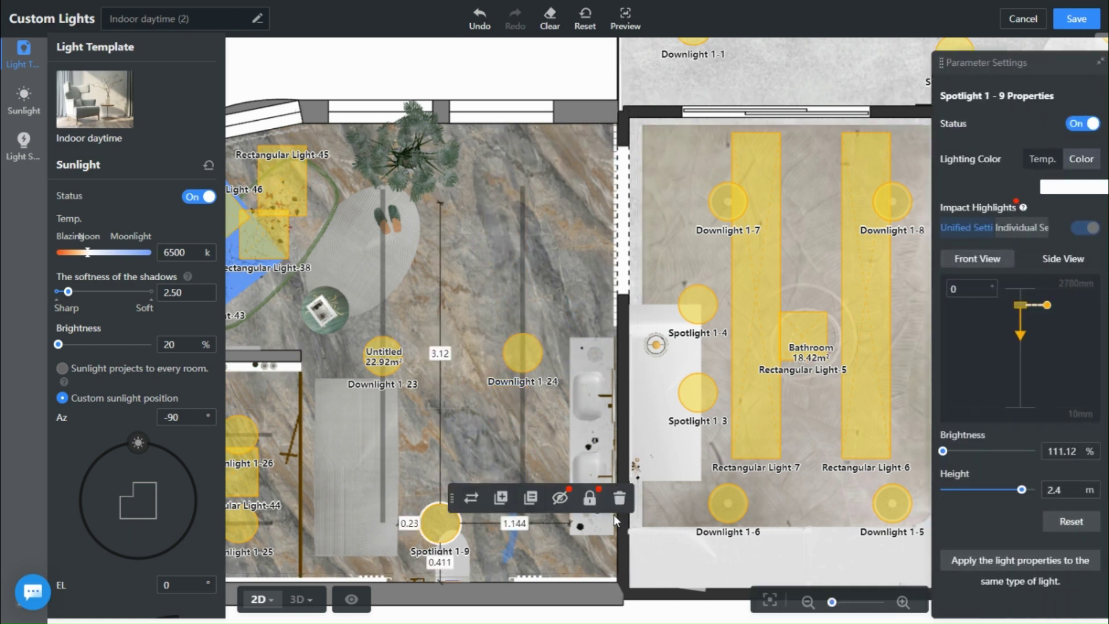
{"action": "left_click", "coordinate": [619, 497]}
- Delete the rectangular light in the shower and the four rectangular lights around the bathtub
{"action": "left_click_drag", "start_coordinate": [296, 504], "coordinate": [395, 446]}
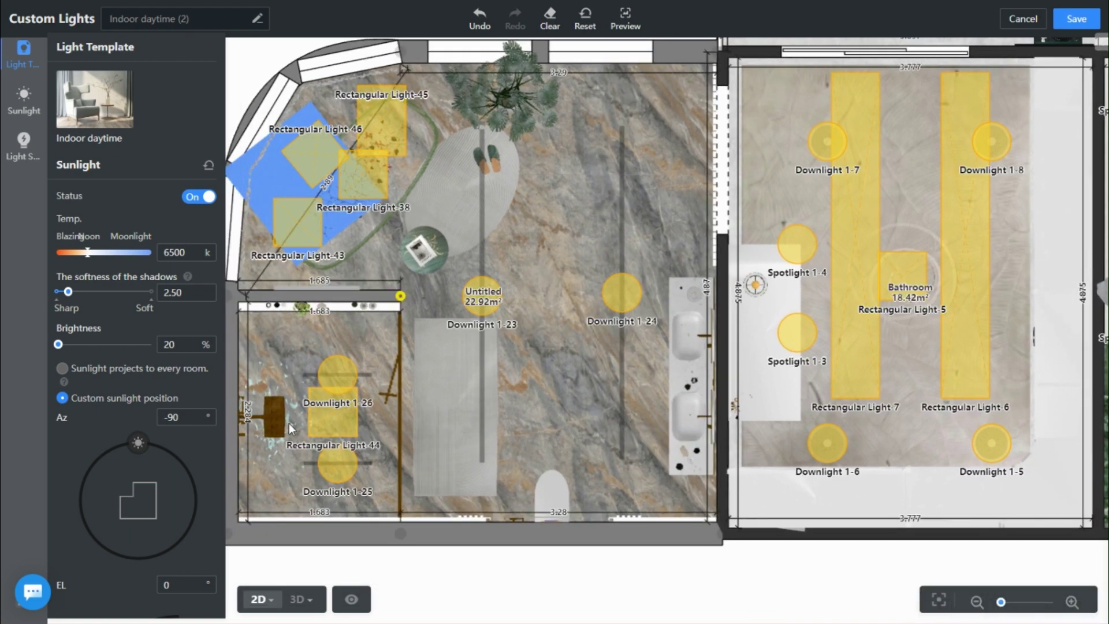
{"action": "left_click", "coordinate": [325, 424]}
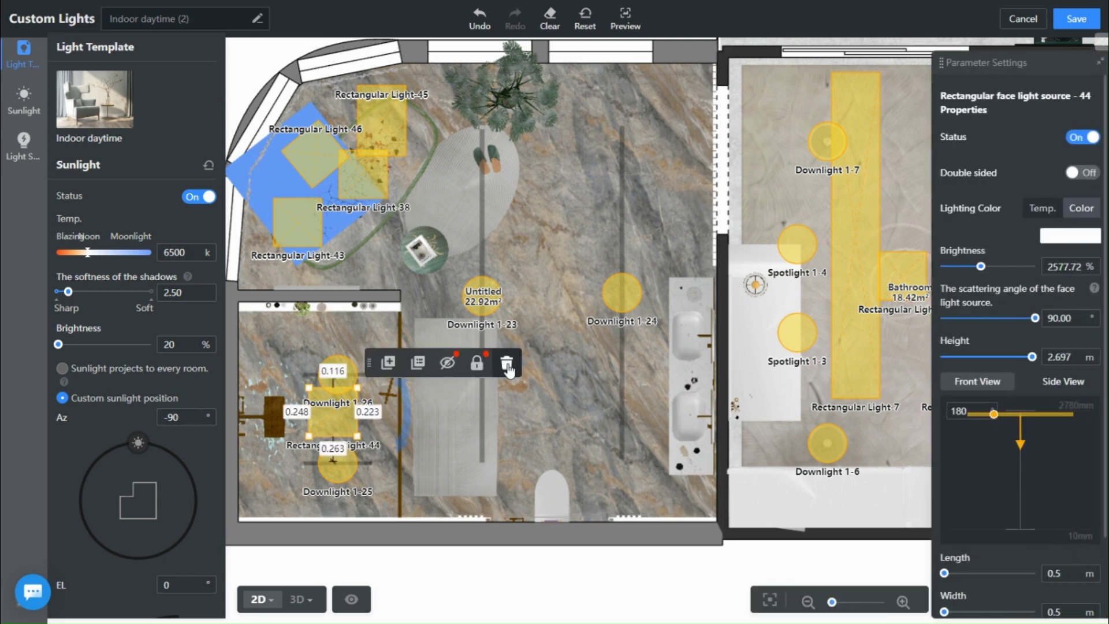
{"action": "left_click", "coordinate": [507, 364]}
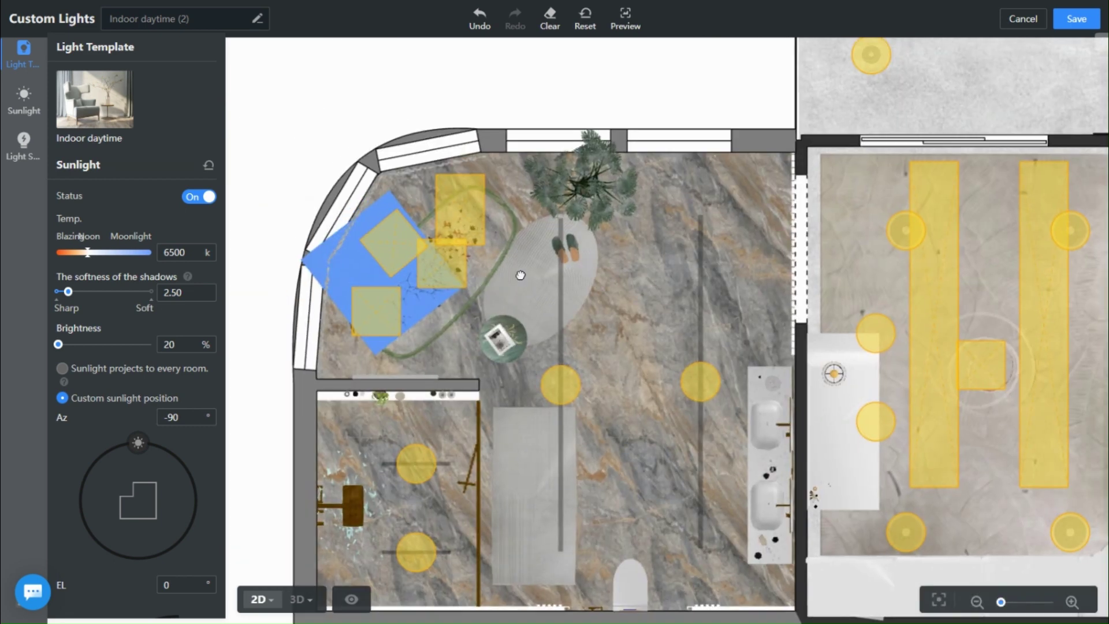
{"action": "left_click_drag", "start_coordinate": [370, 254], "coordinate": [348, 370]}
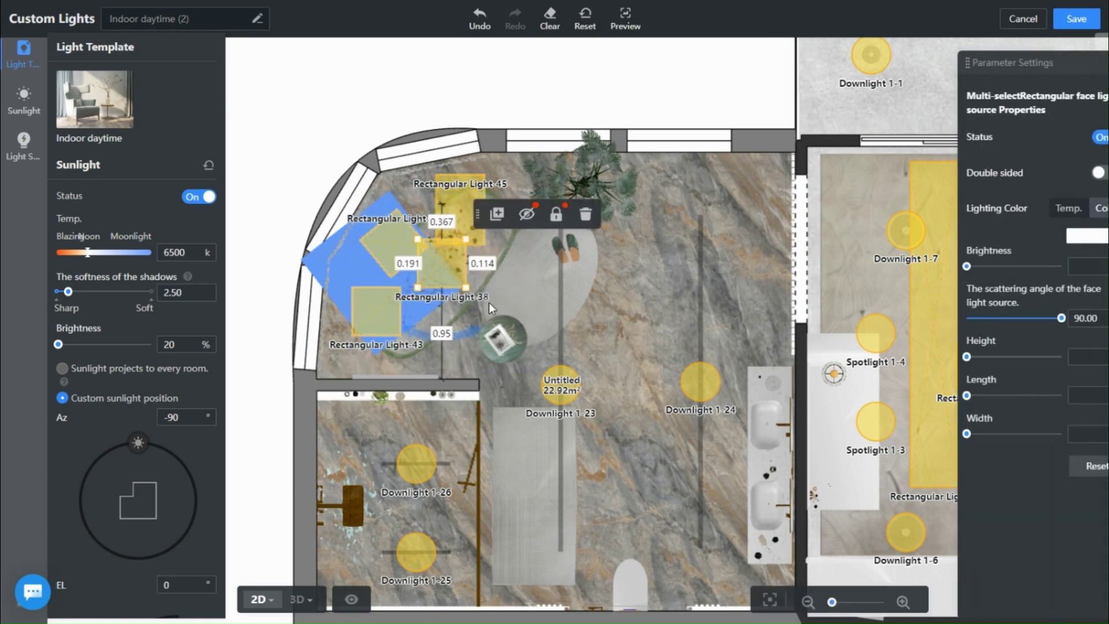
{"action": "left_click", "coordinate": [585, 216]}
- Move the sun northwest of the plan and its target into the curved-wall bathroom, giving an azimuth of -43°
{"action": "right_click_drag", "start_coordinate": [671, 458], "coordinate": [594, 369]}
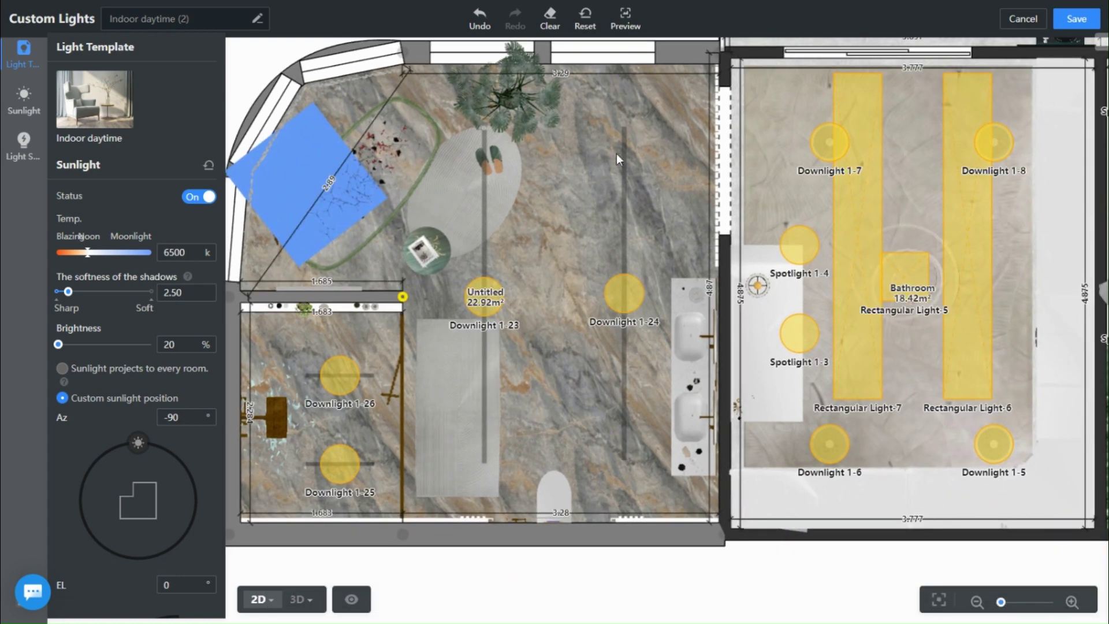
{"action": "scroll", "coordinate": [553, 331], "scroll_direction": "down", "scroll_amount": 5}
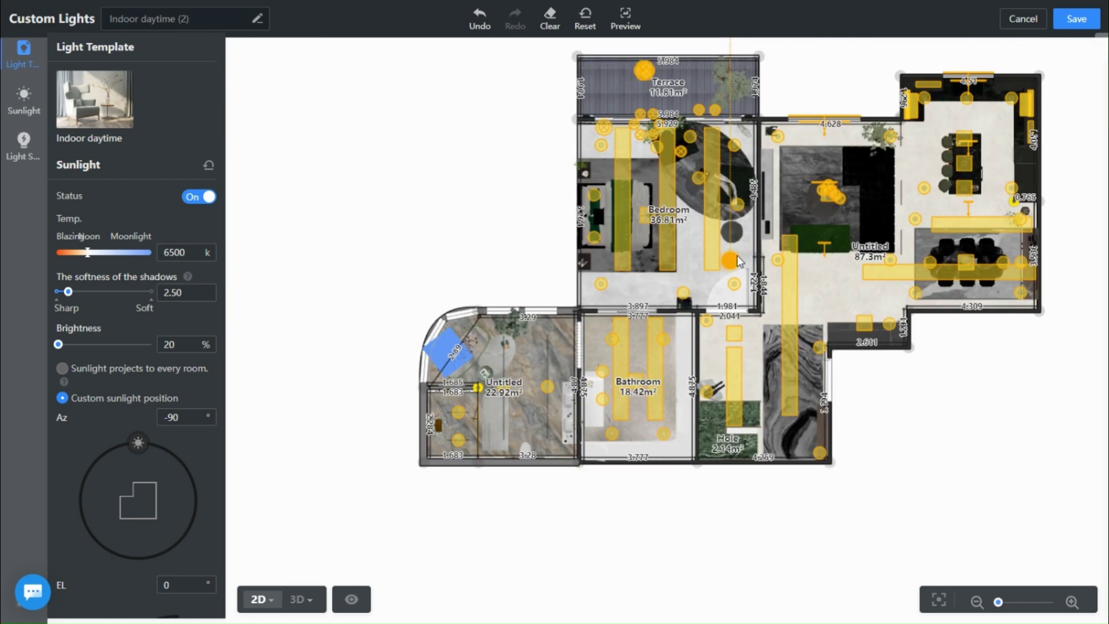
{"action": "scroll", "coordinate": [511, 231], "scroll_direction": "down", "scroll_amount": 2}
{"action": "scroll", "coordinate": [502, 254], "scroll_direction": "down", "scroll_amount": 2}
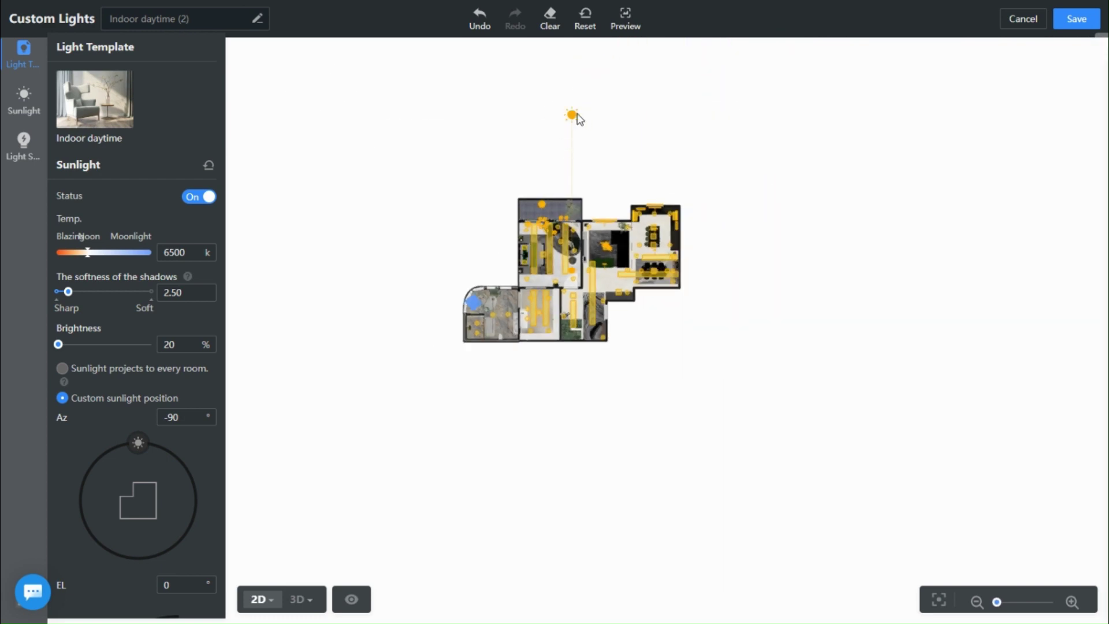
{"action": "mouse_move", "coordinate": [578, 118]}
{"action": "left_mouse_down"}
{"action": "mouse_move", "coordinate": [487, 148]}
{"action": "mouse_move", "coordinate": [440, 207]}
{"action": "mouse_move", "coordinate": [431, 248]}
{"action": "left_mouse_up"}
{"action": "scroll", "coordinate": [434, 247], "scroll_direction": "up", "scroll_amount": 4}
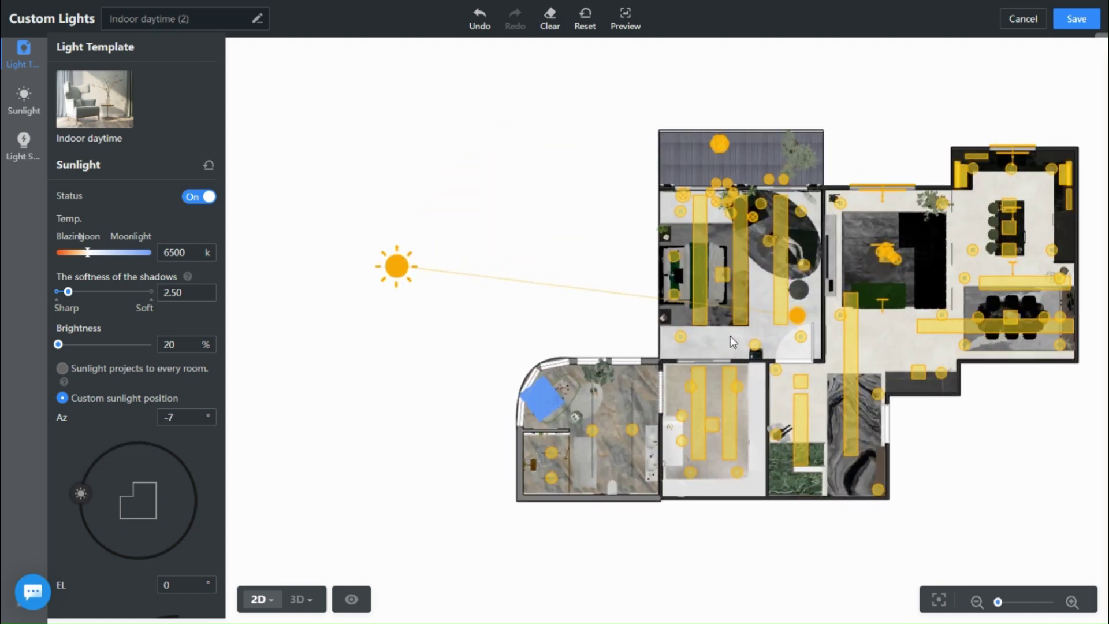
{"action": "left_click_drag", "start_coordinate": [799, 320], "coordinate": [591, 447]}
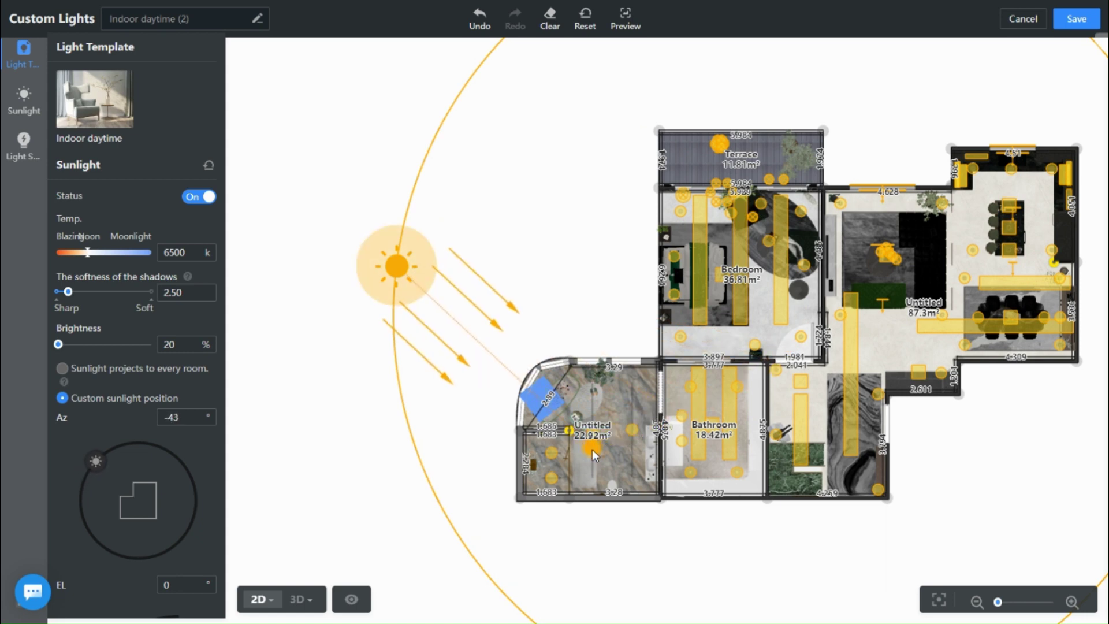
{"action": "scroll", "coordinate": [595, 451], "scroll_direction": "up", "scroll_amount": 5}
{"action": "scroll", "coordinate": [625, 474], "scroll_direction": "down", "scroll_amount": 5}
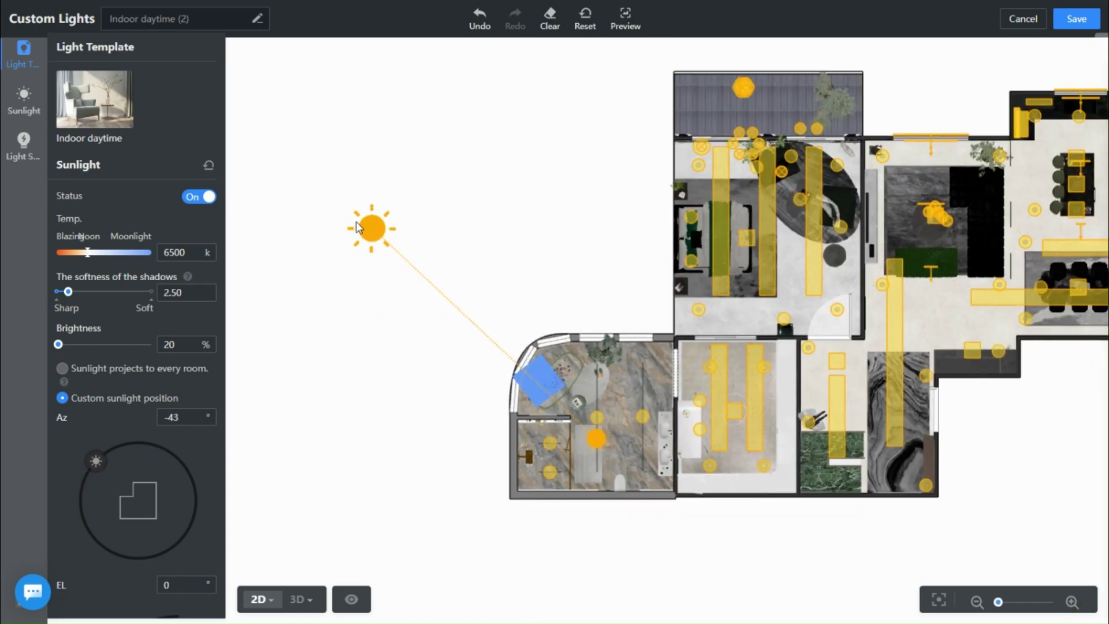
{"action": "left_click_drag", "start_coordinate": [366, 262], "coordinate": [590, 374]}
{"action": "scroll", "coordinate": [590, 374], "scroll_direction": "up", "scroll_amount": 3}
{"action": "left_click_drag", "start_coordinate": [601, 462], "coordinate": [624, 472]}
{"action": "left_click_drag", "start_coordinate": [408, 467], "coordinate": [356, 409]}
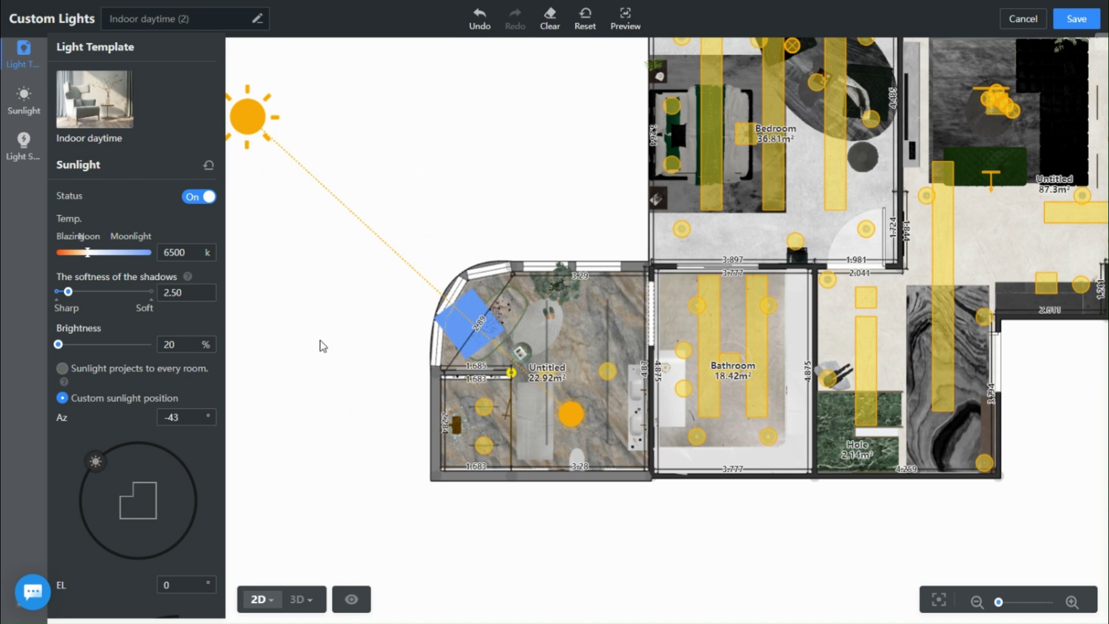
- Warm the sunlight's color temperature toward the Blazing end and set its brightness to 30%
{"action": "left_click", "coordinate": [76, 258]}
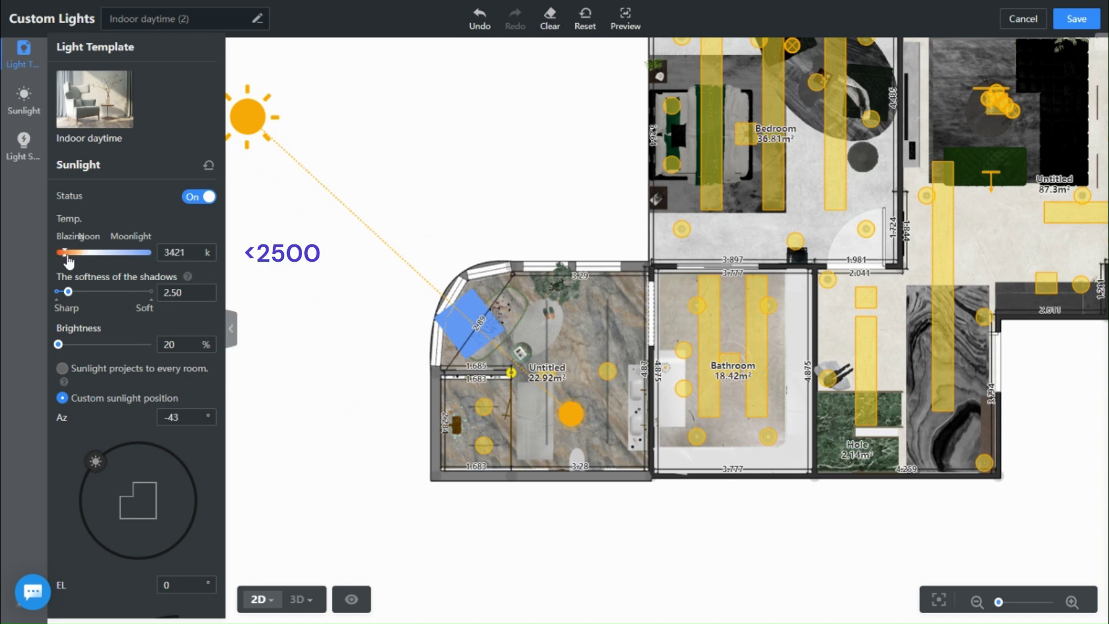
{"action": "left_click_drag", "start_coordinate": [67, 261], "coordinate": [66, 262]}
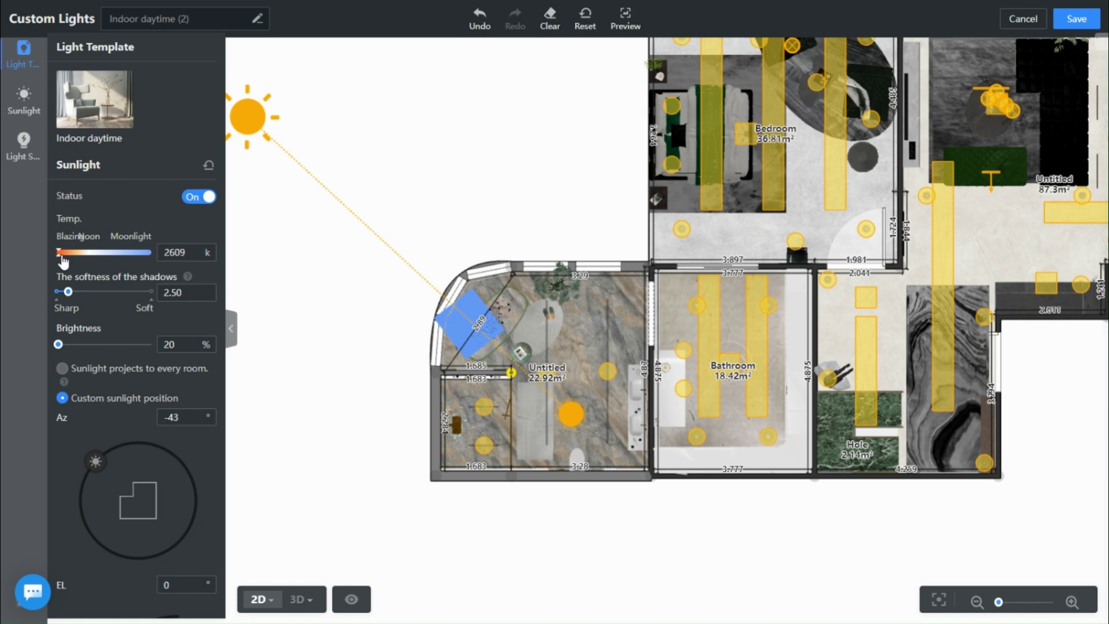
{"action": "left_click_drag", "start_coordinate": [61, 262], "coordinate": [65, 264]}
{"action": "left_click", "coordinate": [206, 342]}
- Raise the sun's elevation angle to 31°
{"action": "scroll", "coordinate": [189, 484], "scroll_direction": "down", "scroll_amount": 5}
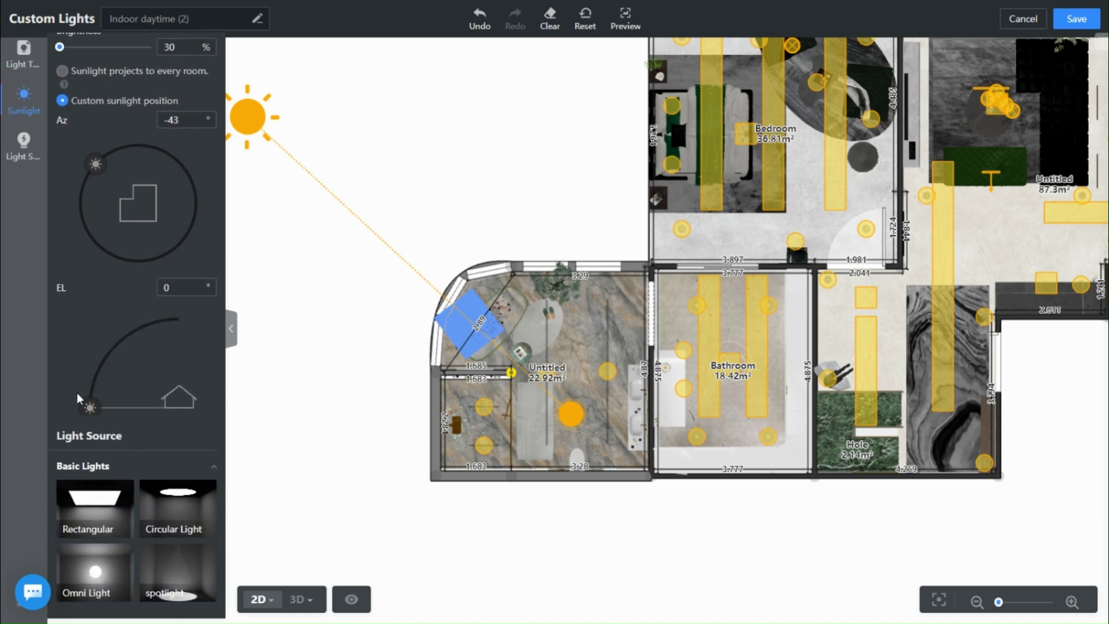
{"action": "left_click_drag", "start_coordinate": [533, 515], "coordinate": [505, 483]}
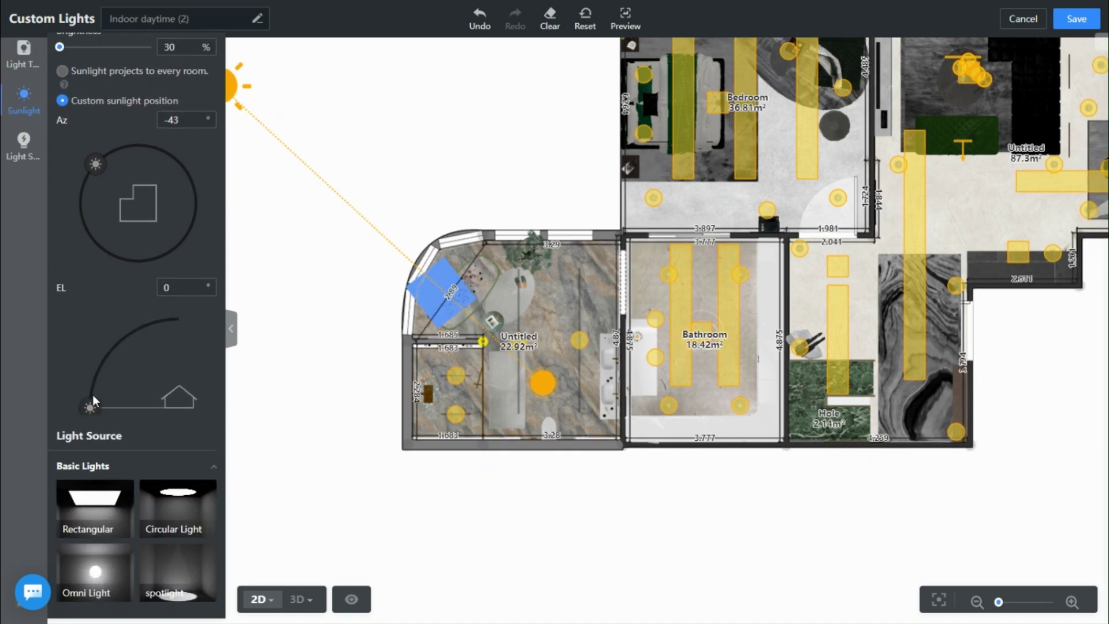
{"action": "left_click_drag", "start_coordinate": [93, 401], "coordinate": [109, 358]}
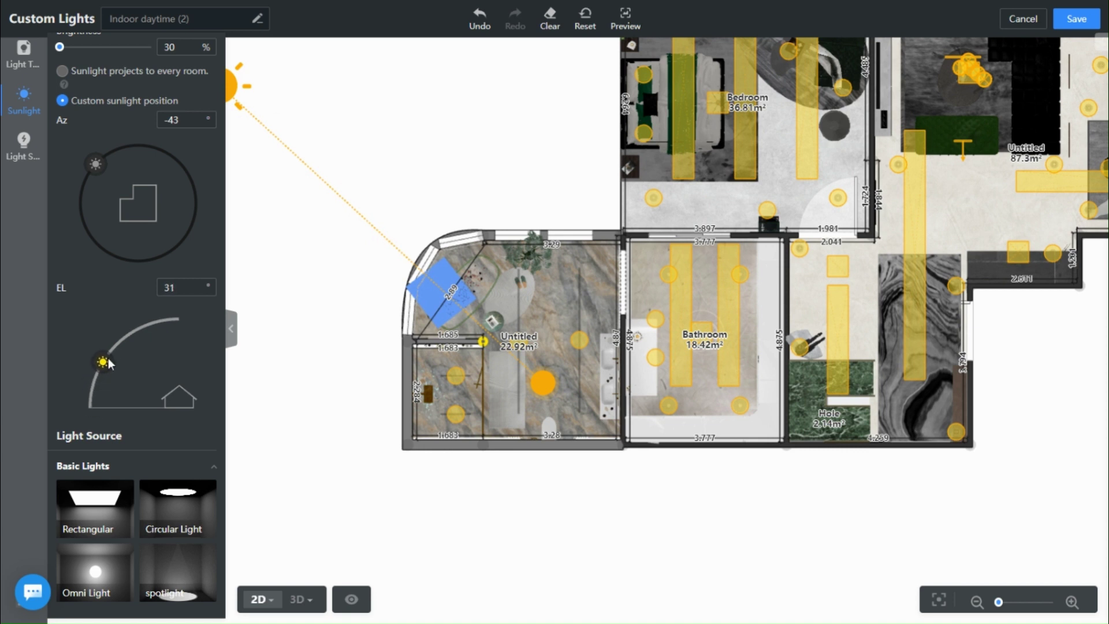
- Save the custom lighting scheme and show the saved bathtub camera angle in the 3D perspective view
{"action": "scroll", "coordinate": [158, 426], "scroll_direction": "up", "scroll_amount": 5}
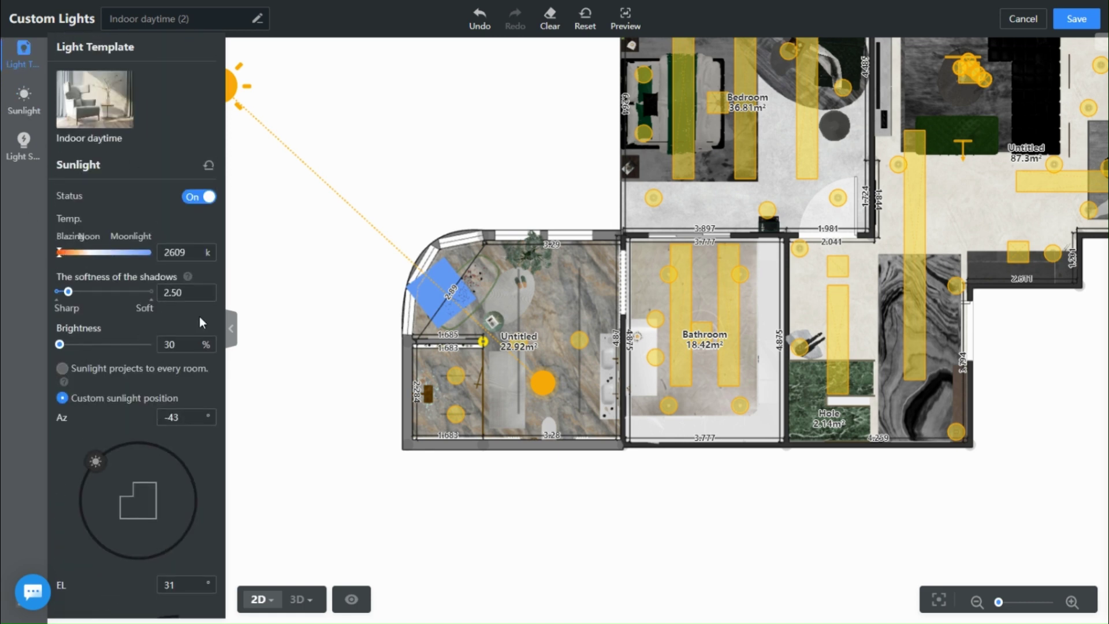
{"action": "left_click", "coordinate": [1076, 18]}
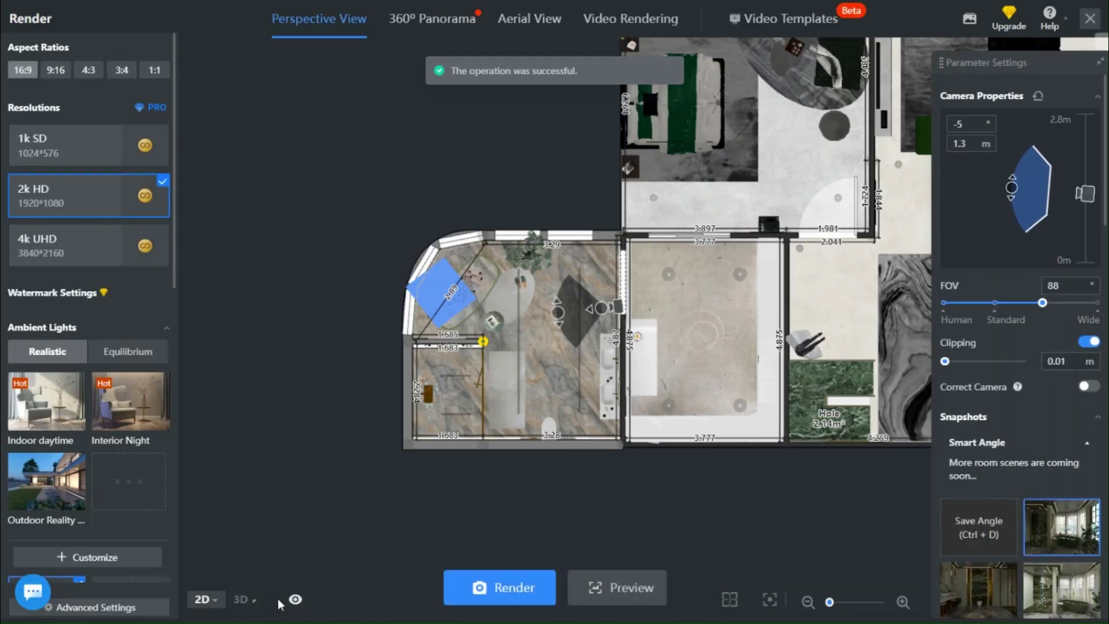
{"action": "left_click", "coordinate": [254, 597]}
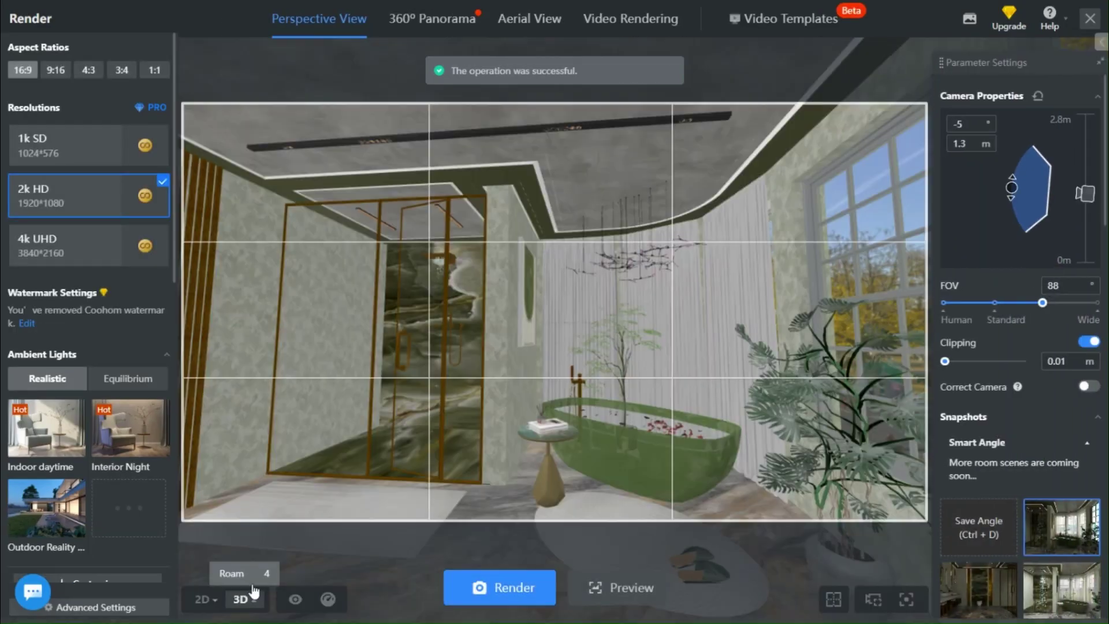
{"action": "left_click", "coordinate": [1026, 531]}
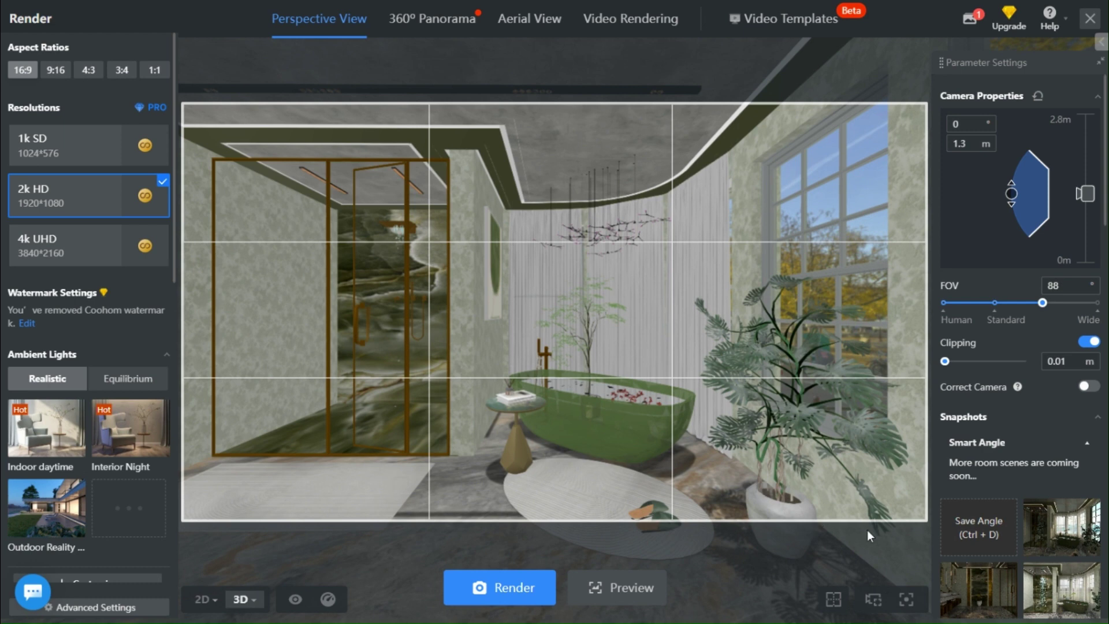
- Render the saved vanity and toilet wall angle at 2k HD with the camera height at 1.09 m
{"action": "left_click", "coordinate": [982, 601]}
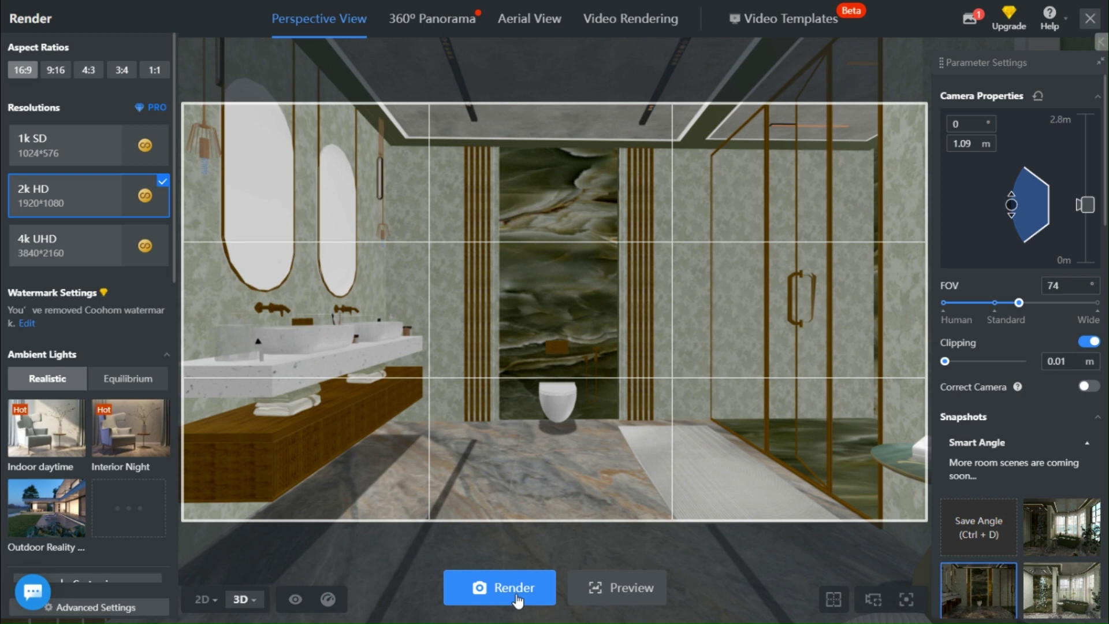
{"action": "left_click_drag", "start_coordinate": [1085, 206], "coordinate": [1089, 225]}
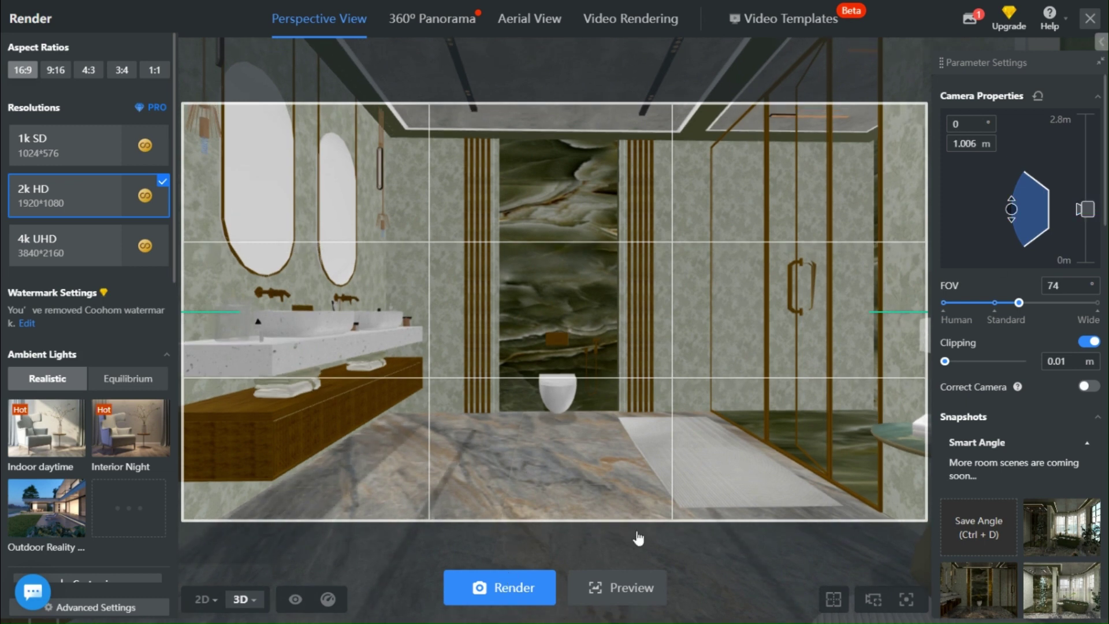
{"action": "mouse_move", "coordinate": [1087, 214]}
{"action": "left_mouse_down"}
{"action": "mouse_move", "coordinate": [1087, 229]}
{"action": "mouse_move", "coordinate": [1088, 218]}
{"action": "left_mouse_up"}
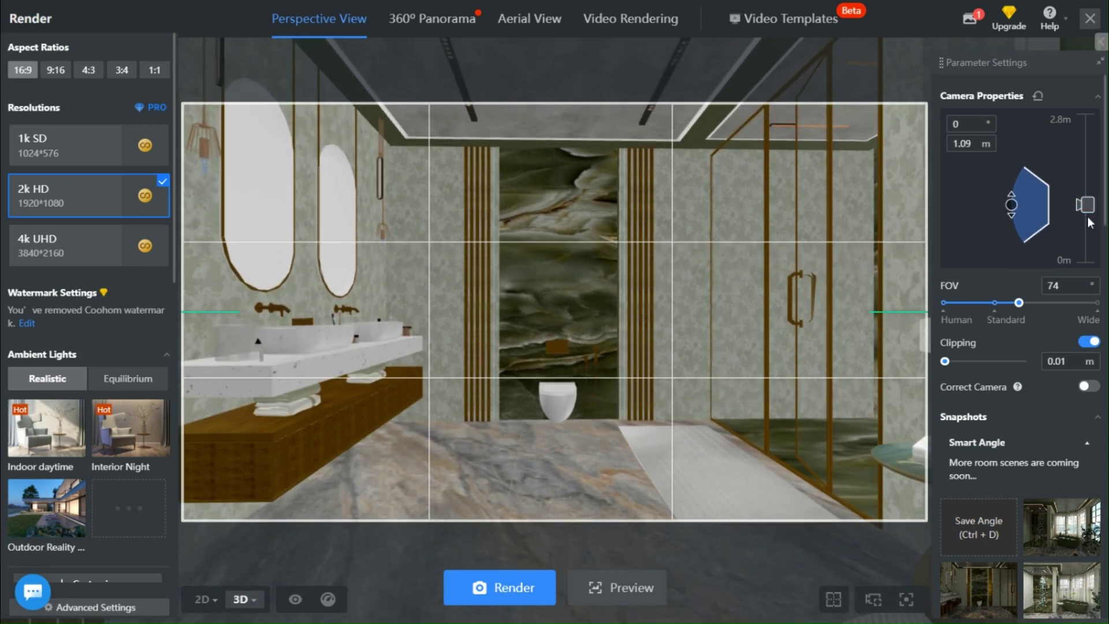
{"action": "left_click", "coordinate": [502, 590]}
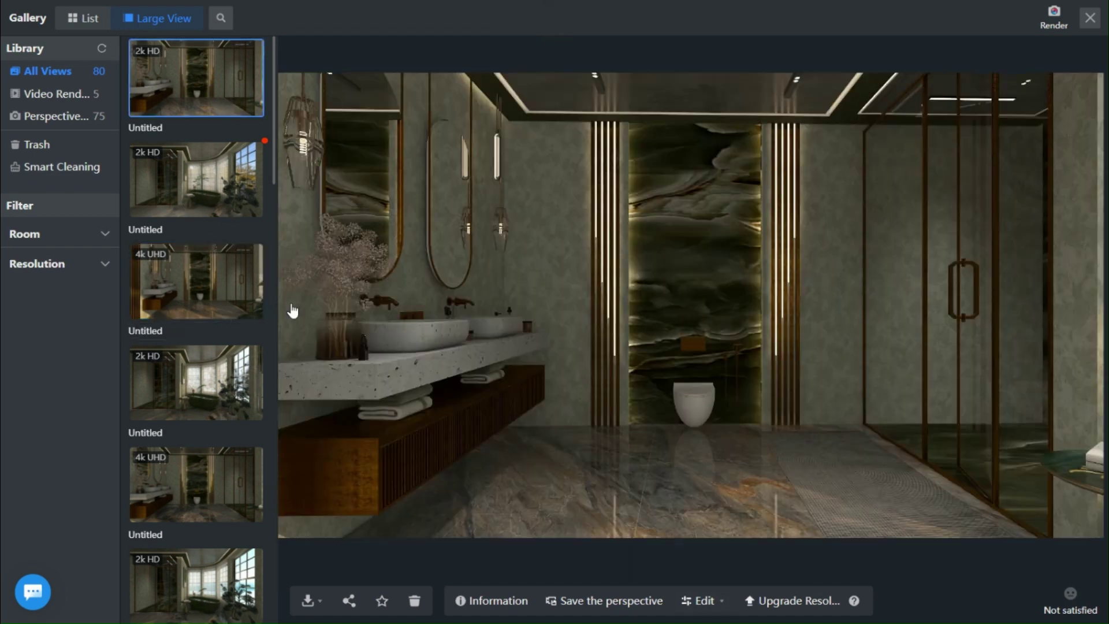
- Examine the 2k HD renders of the vanity and bathtub views in the gallery, checking the sunlight and floor reflections near the tub
{"action": "mouse_move", "coordinate": [910, 388]}
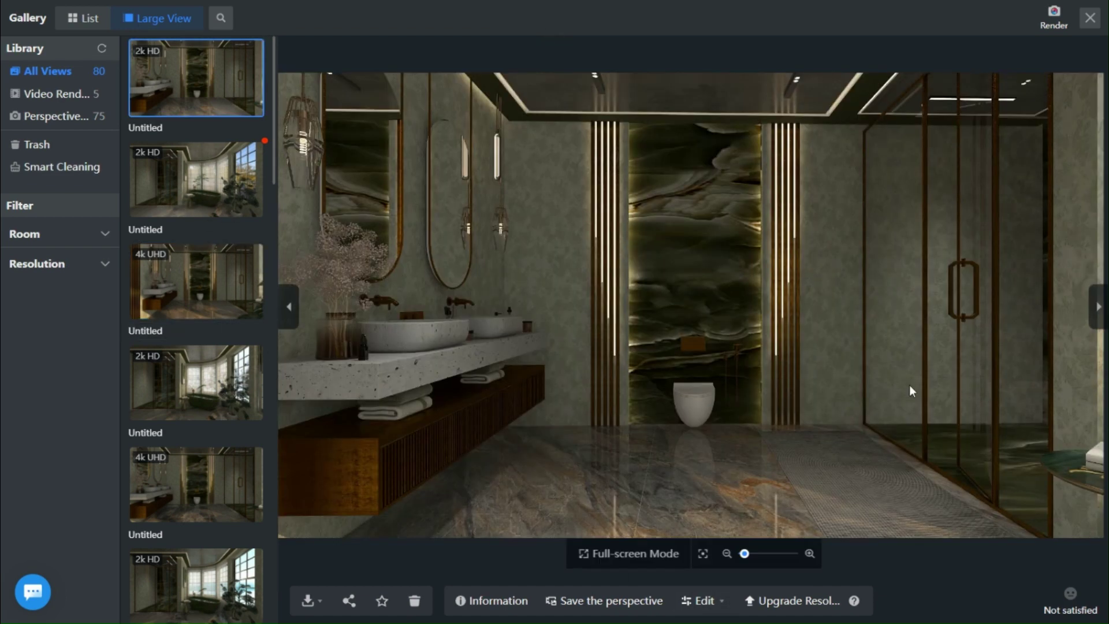
{"action": "right_click", "coordinate": [591, 428]}
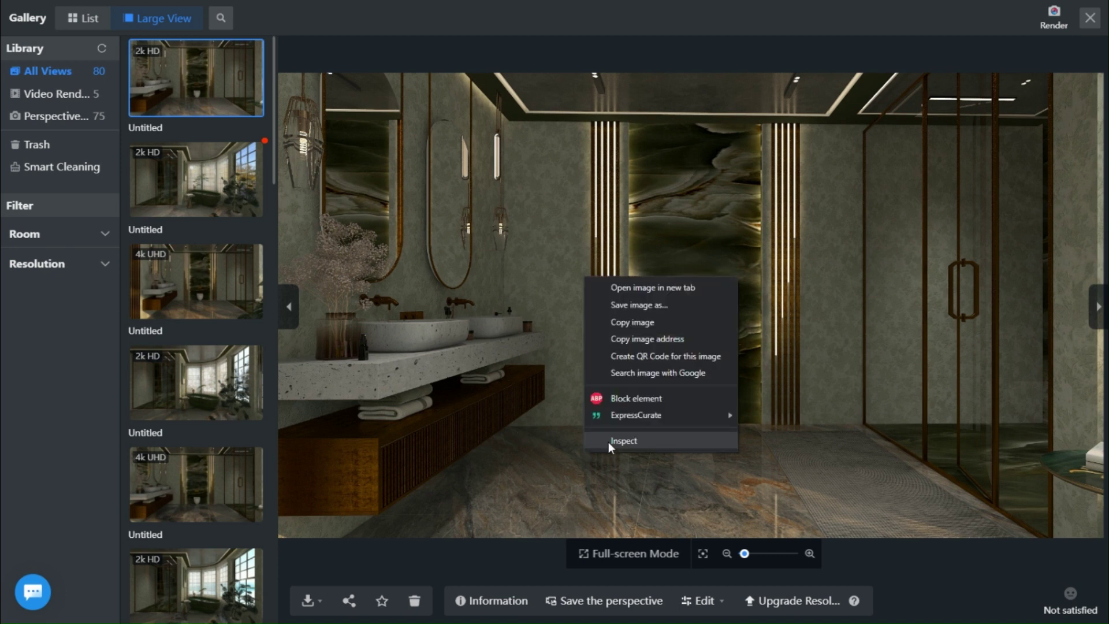
{"action": "left_click", "coordinate": [221, 193]}
{"action": "mouse_move", "coordinate": [530, 469]}
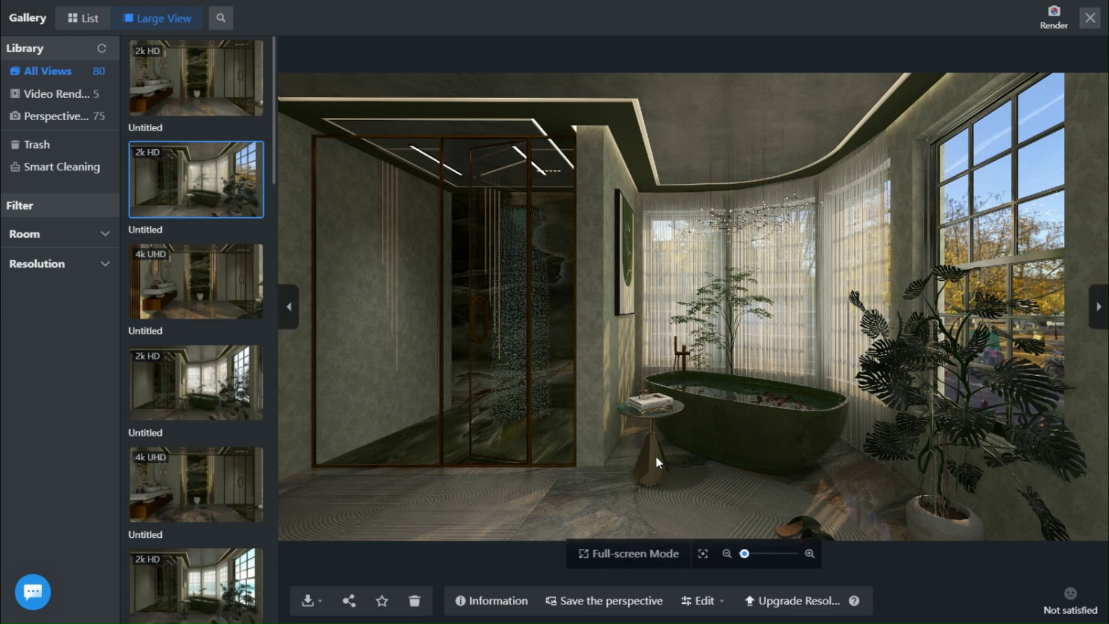
{"action": "scroll", "coordinate": [568, 499], "scroll_direction": "up", "scroll_amount": 2}
{"action": "right_click_drag", "start_coordinate": [890, 442], "coordinate": [806, 333]}
{"action": "left_click", "coordinate": [1044, 394]}
{"action": "scroll", "coordinate": [1045, 394], "scroll_direction": "up", "scroll_amount": 2}
{"action": "scroll", "coordinate": [809, 393], "scroll_direction": "down", "scroll_amount": 4}
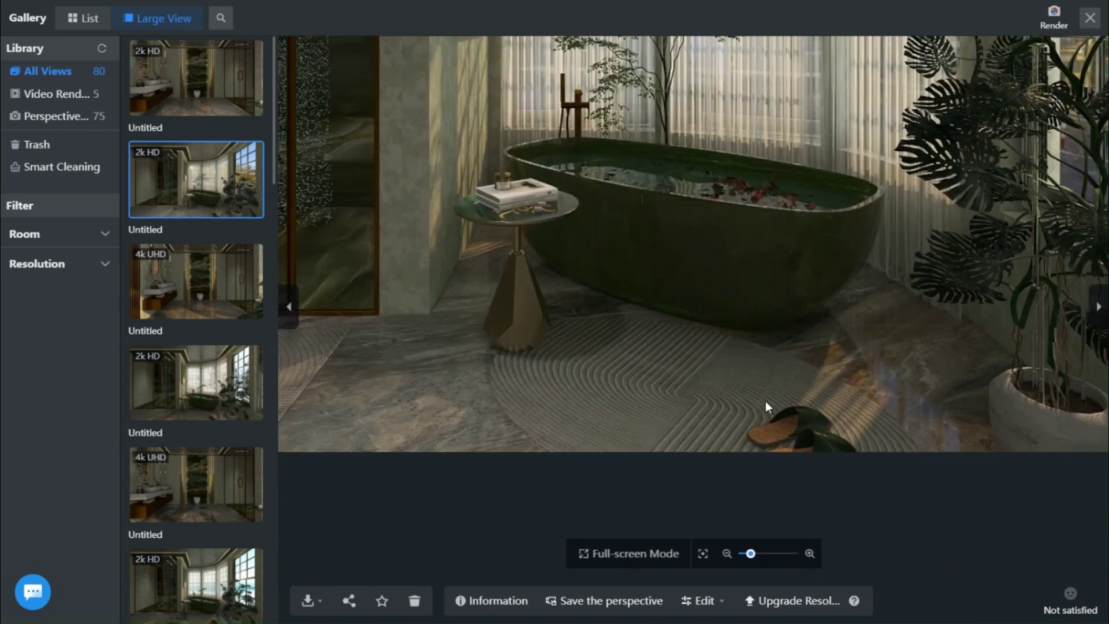
{"action": "scroll", "coordinate": [640, 379], "scroll_direction": "up", "scroll_amount": 3}
{"action": "right_click", "coordinate": [672, 447]}
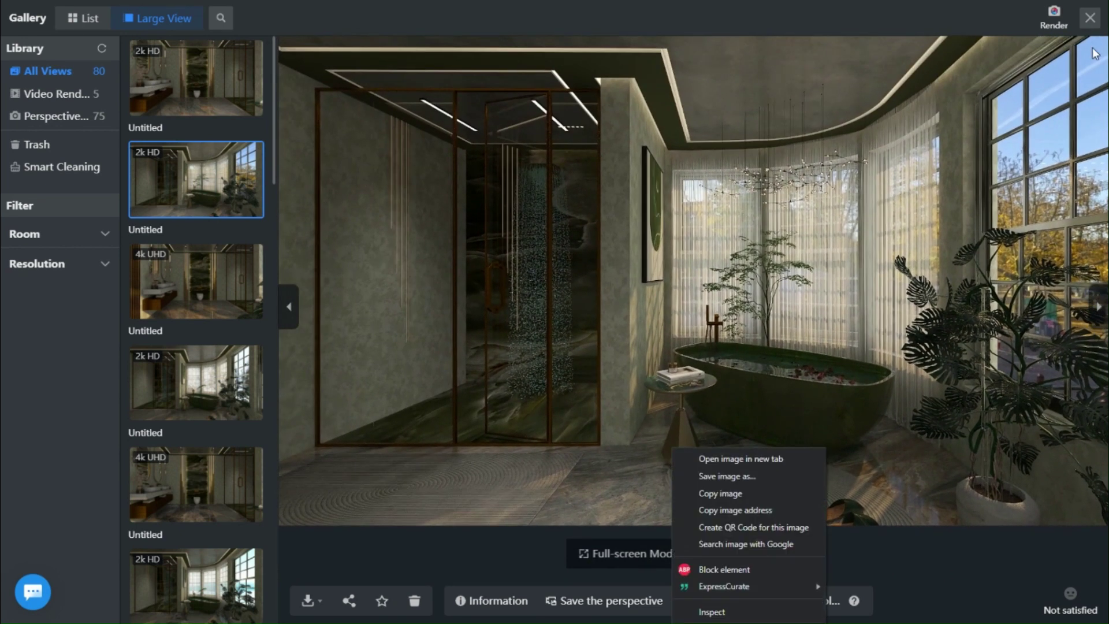
- Reopen the Indoor daytime (2) lighting scheme for editing and lower the sunlight's color temperature to 2598 K
{"action": "left_click", "coordinate": [1090, 22]}
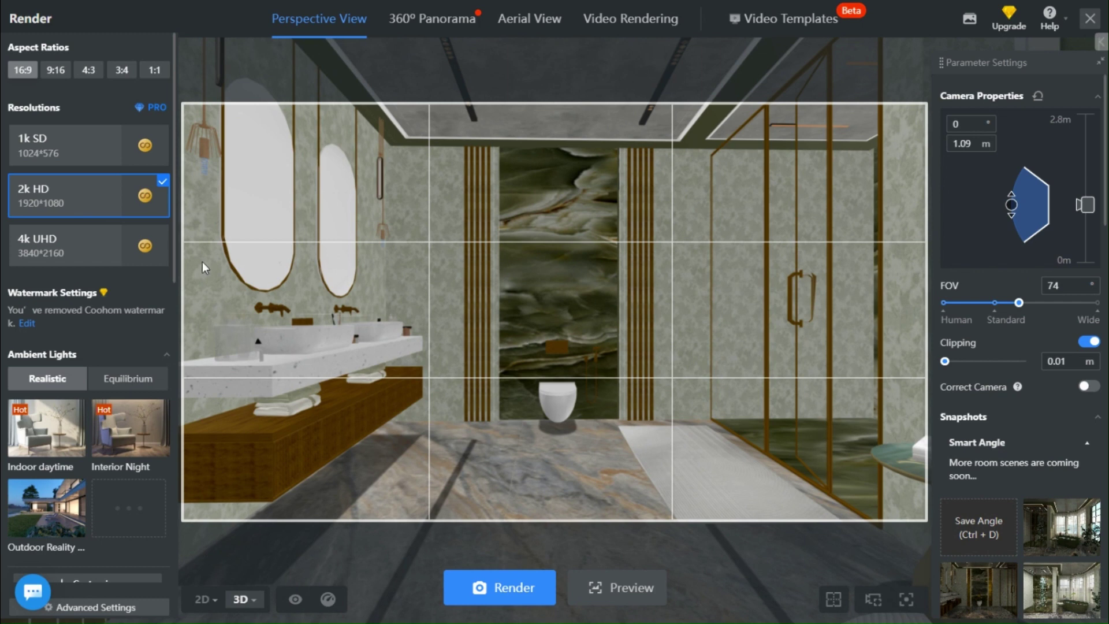
{"action": "scroll", "coordinate": [73, 473], "scroll_direction": "down", "scroll_amount": 4}
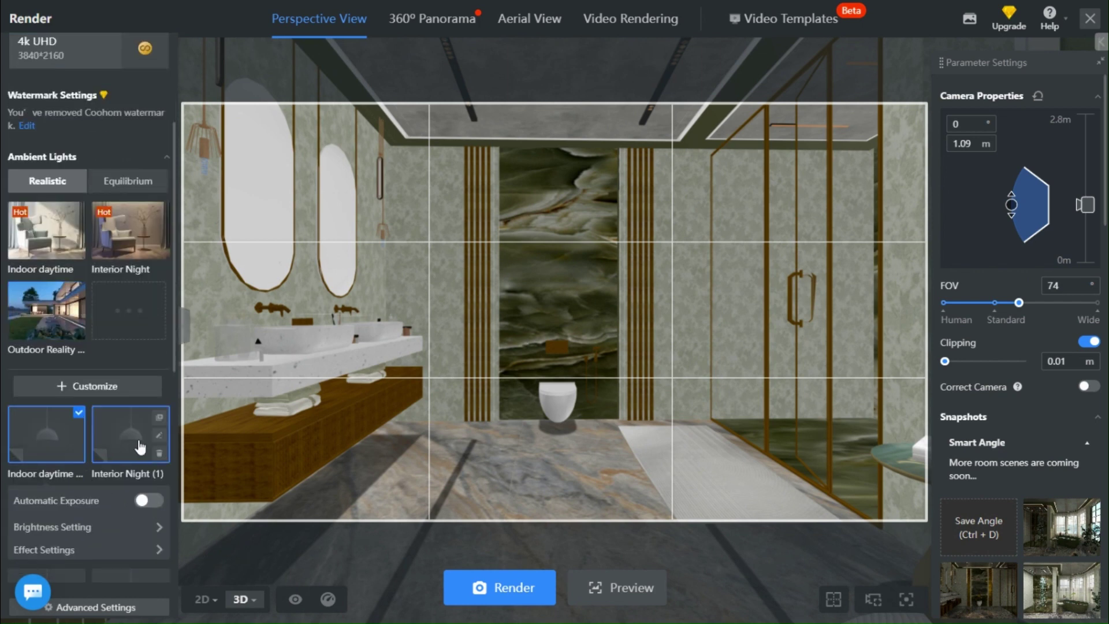
{"action": "scroll", "coordinate": [95, 459], "scroll_direction": "down", "scroll_amount": 3}
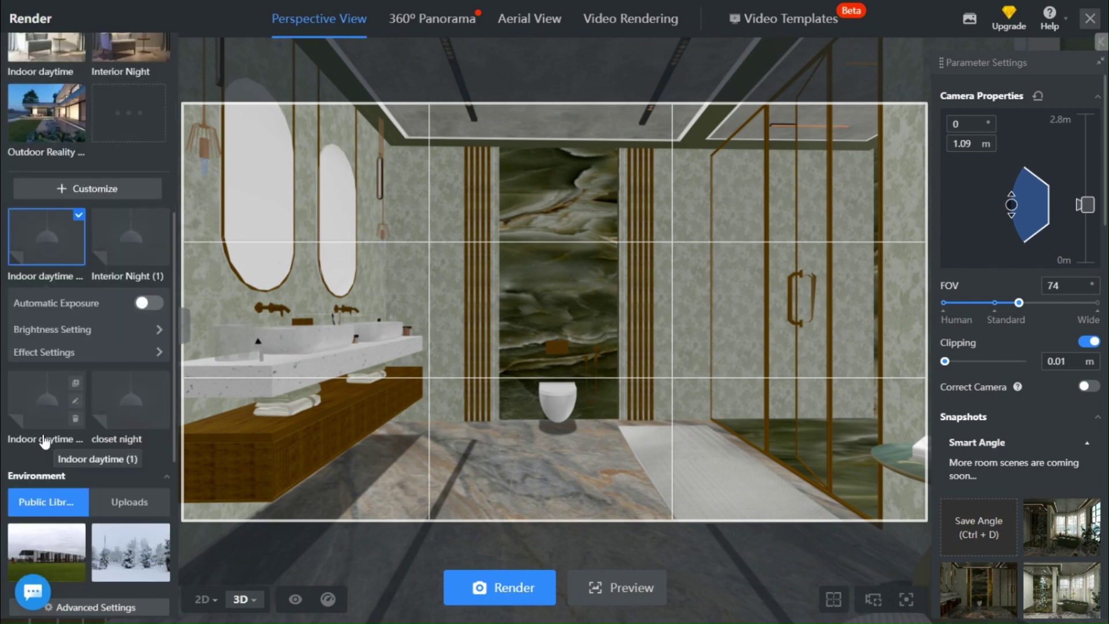
{"action": "left_click", "coordinate": [75, 238]}
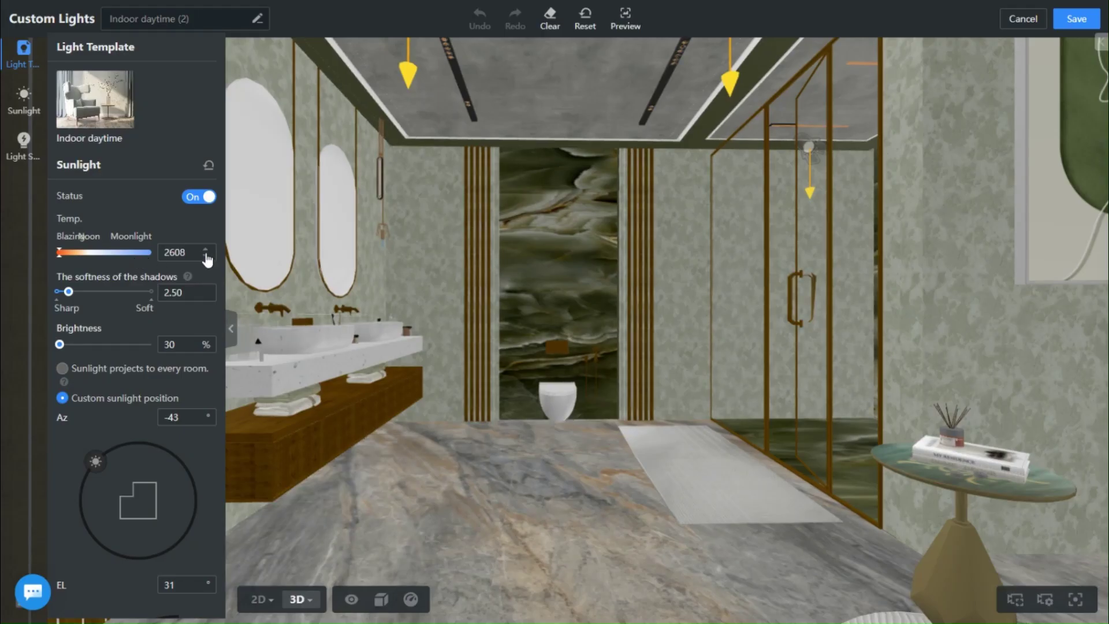
{"action": "left_click", "coordinate": [206, 255]}
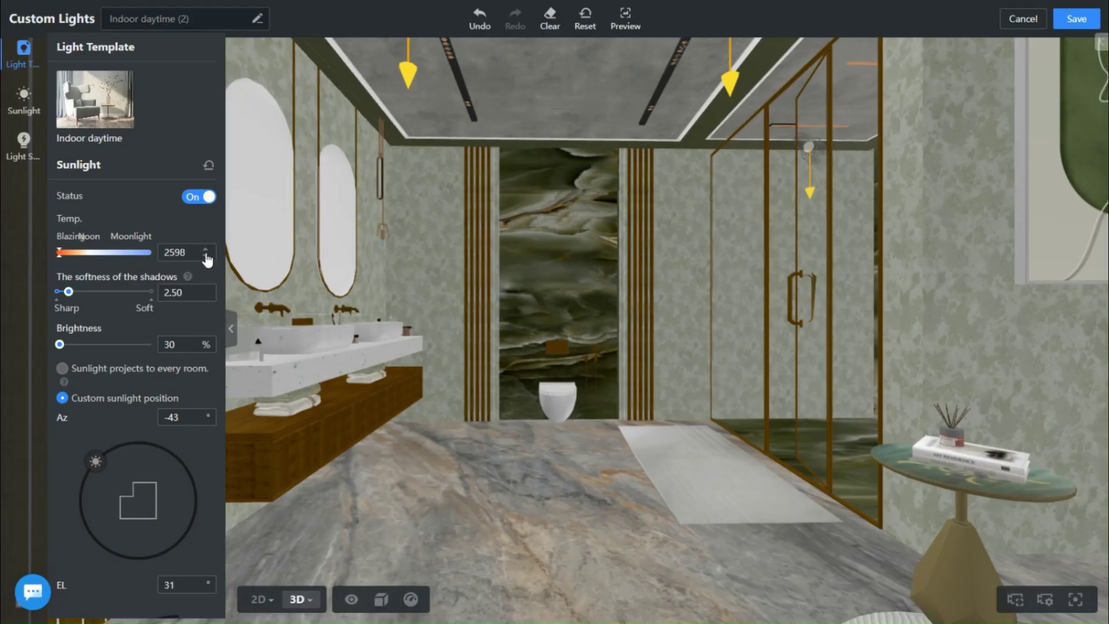
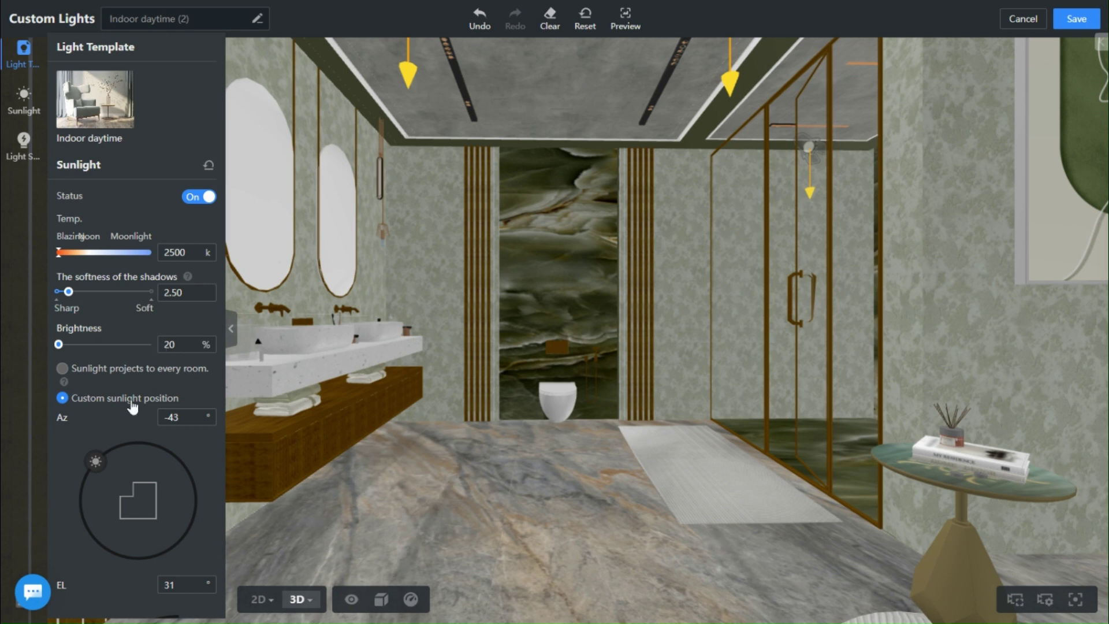
- Re-aim the sunlight over the 2D floor plan toward the curved bathroom's windows and save the lighting scheme
{"action": "scroll", "coordinate": [101, 428], "scroll_direction": "down", "scroll_amount": 3}
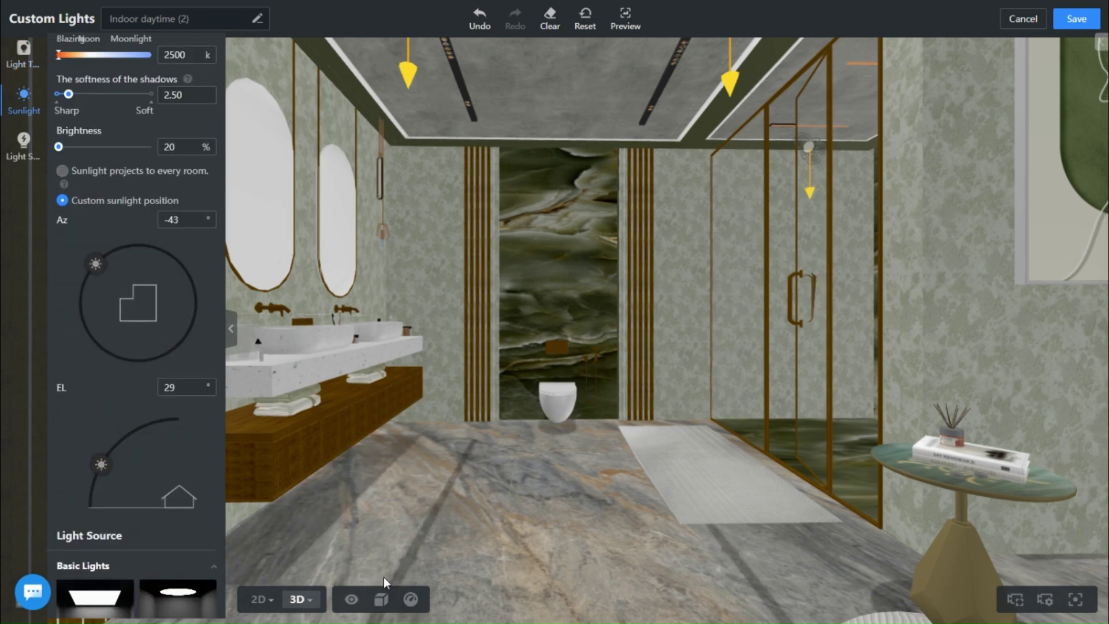
{"action": "left_click", "coordinate": [258, 599]}
{"action": "scroll", "coordinate": [597, 384], "scroll_direction": "down", "scroll_amount": 1}
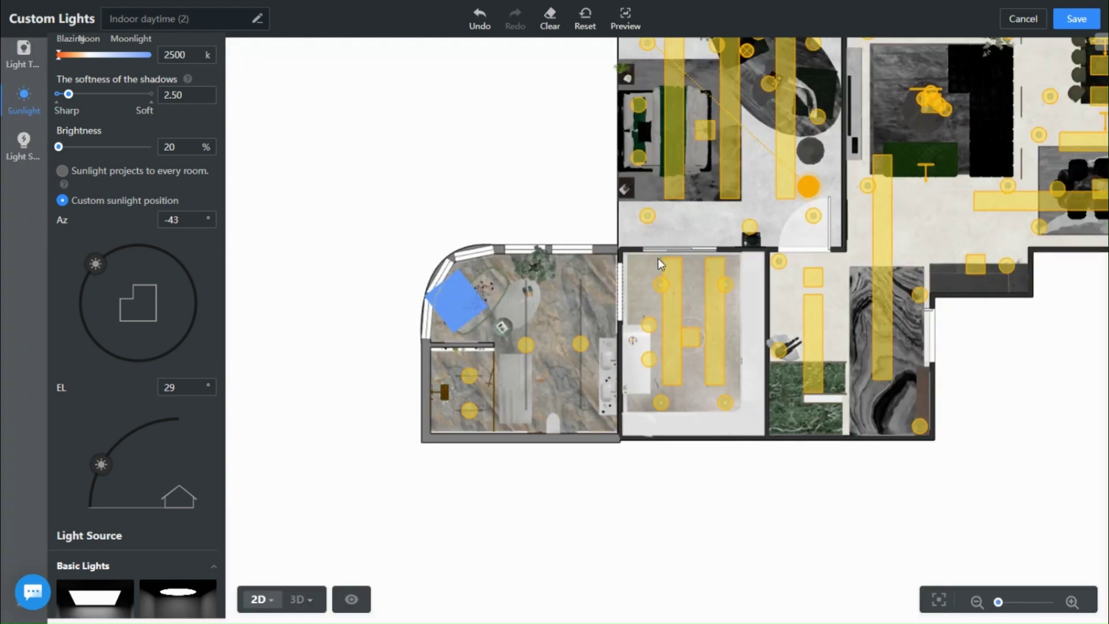
{"action": "mouse_move", "coordinate": [829, 202]}
{"action": "left_mouse_down"}
{"action": "mouse_move", "coordinate": [782, 269]}
{"action": "mouse_move", "coordinate": [509, 428]}
{"action": "left_mouse_up"}
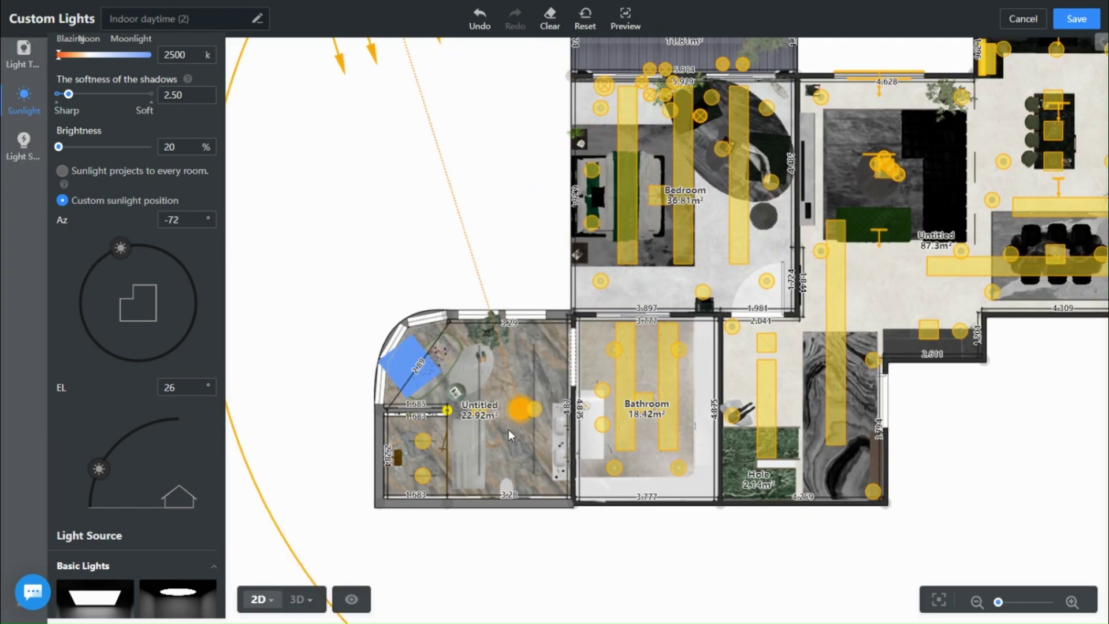
{"action": "left_click_drag", "start_coordinate": [423, 293], "coordinate": [434, 313]}
{"action": "scroll", "coordinate": [434, 313], "scroll_direction": "down", "scroll_amount": 5}
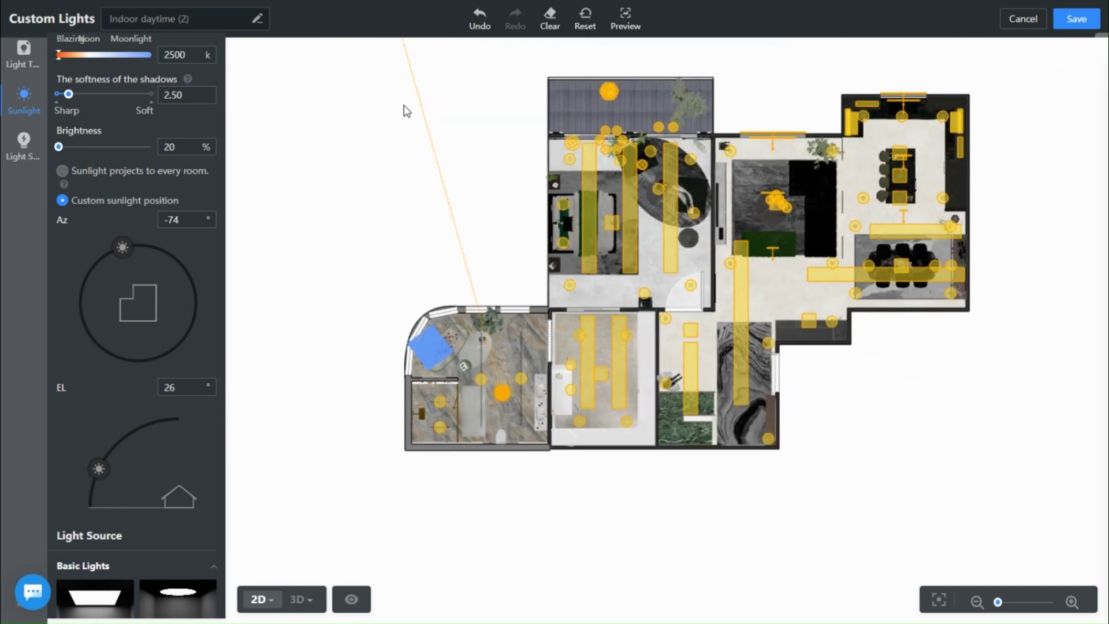
{"action": "mouse_move", "coordinate": [404, 104]}
{"action": "left_mouse_down"}
{"action": "mouse_move", "coordinate": [366, 156]}
{"action": "mouse_move", "coordinate": [352, 209]}
{"action": "left_mouse_up"}
{"action": "left_click", "coordinate": [1067, 25]}
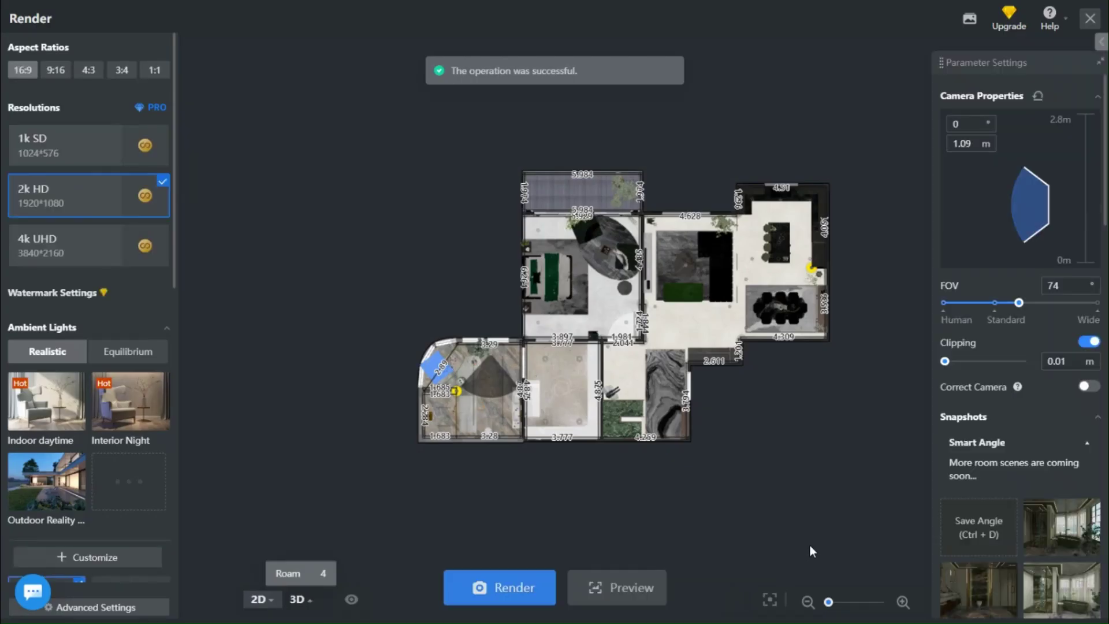
- Render the saved bathtub angle from the 3D view at 2k HD with the FOV at 82° and camera height at 1.034 m
{"action": "left_click", "coordinate": [1062, 527]}
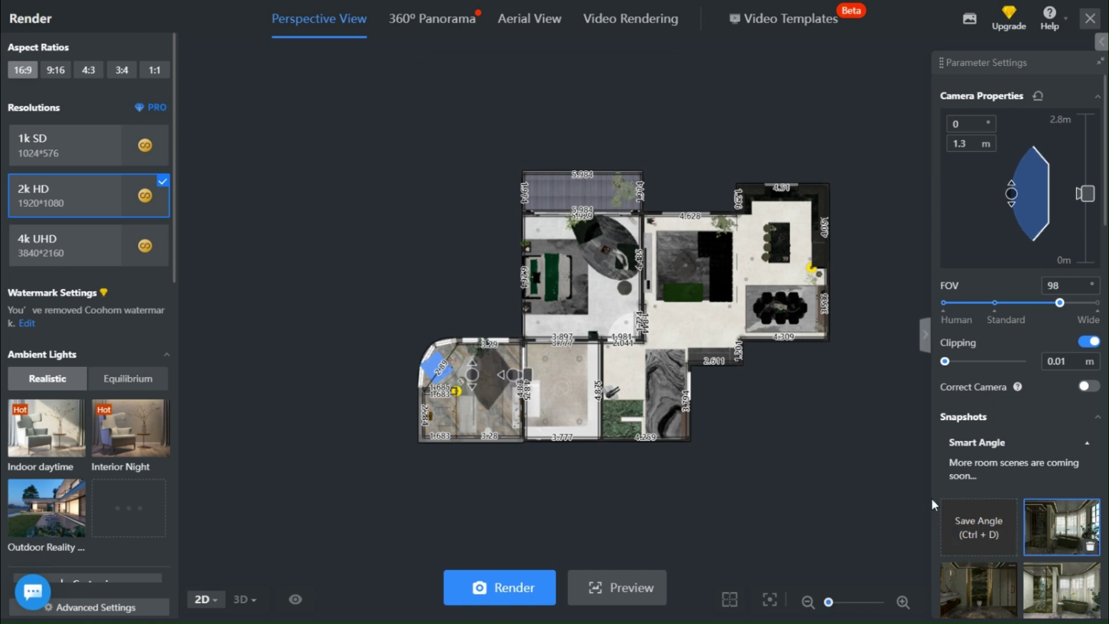
{"action": "mouse_move", "coordinate": [228, 605]}
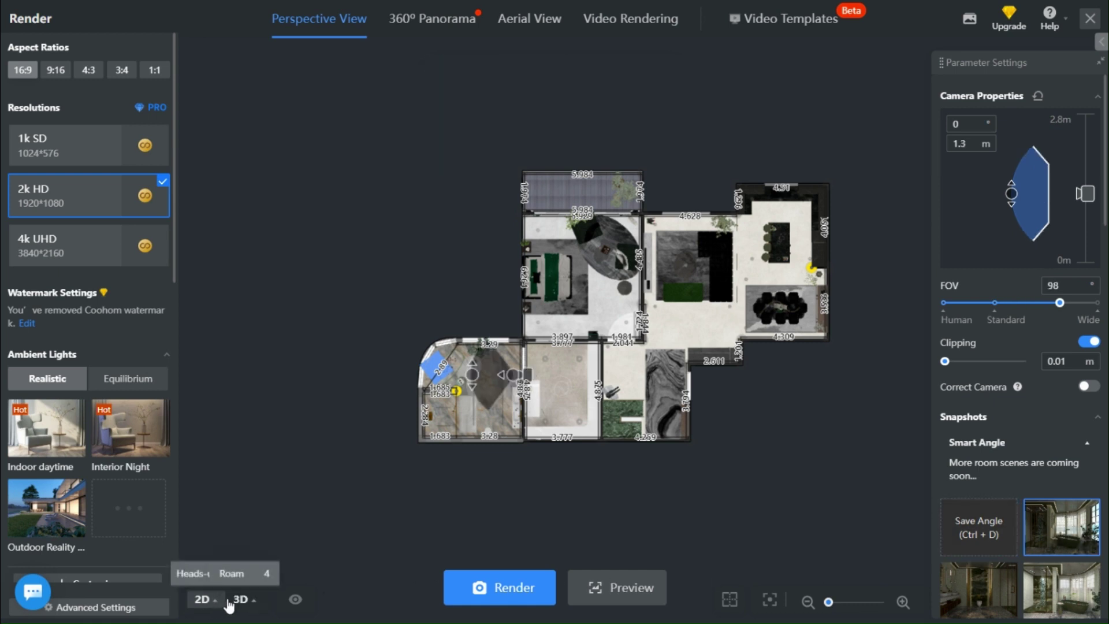
{"action": "left_click", "coordinate": [252, 601]}
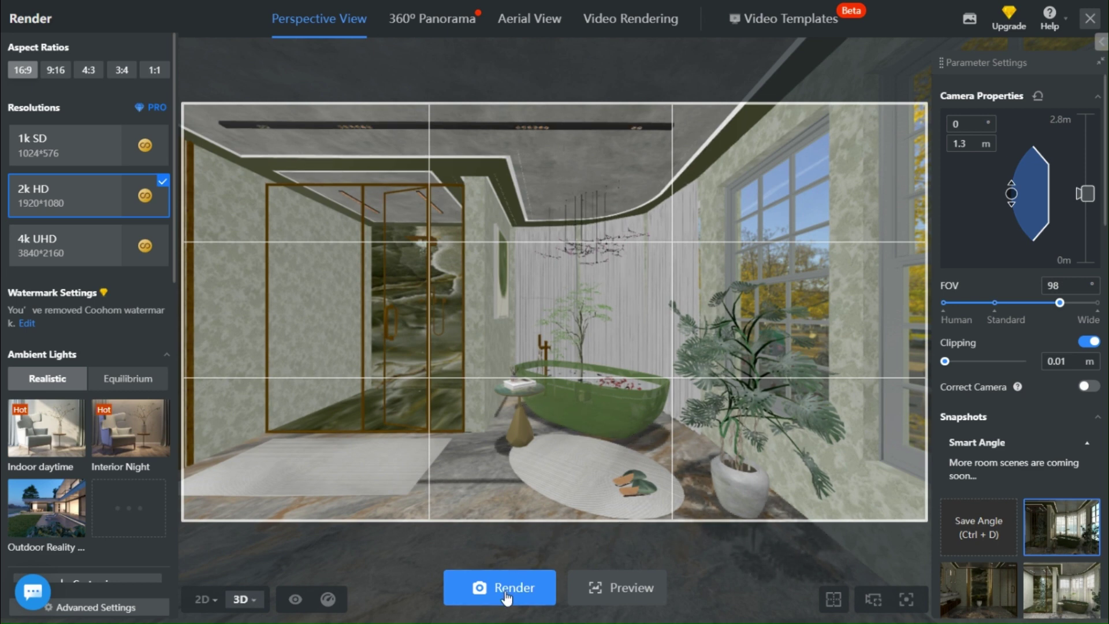
{"action": "left_click_drag", "start_coordinate": [1059, 302], "coordinate": [1032, 304]}
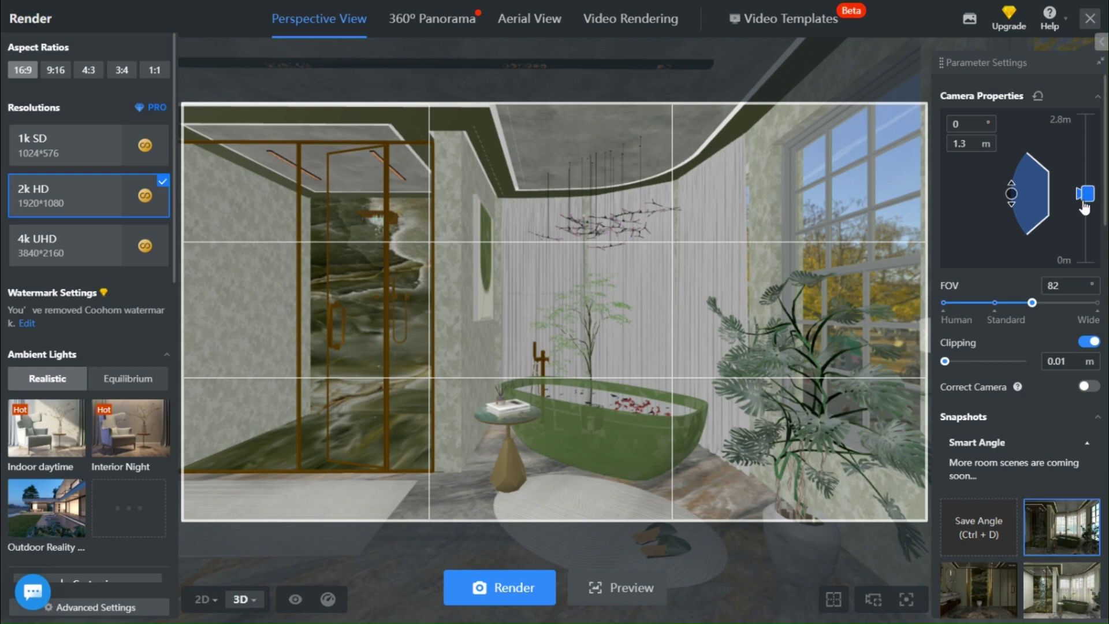
{"action": "left_click_drag", "start_coordinate": [1078, 201], "coordinate": [1084, 221]}
{"action": "left_click_drag", "start_coordinate": [528, 372], "coordinate": [563, 299]}
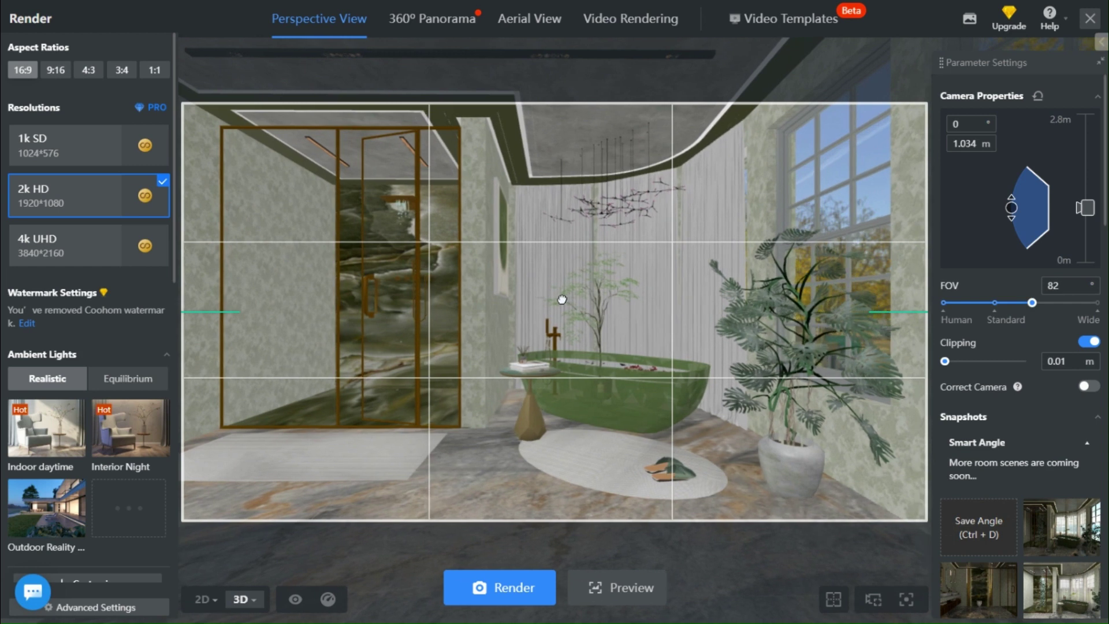
- Render the saved vanity and toilet wall angle at 2k HD, reframed slightly to bring the whole vanity and side table into view
{"action": "left_click", "coordinate": [961, 575]}
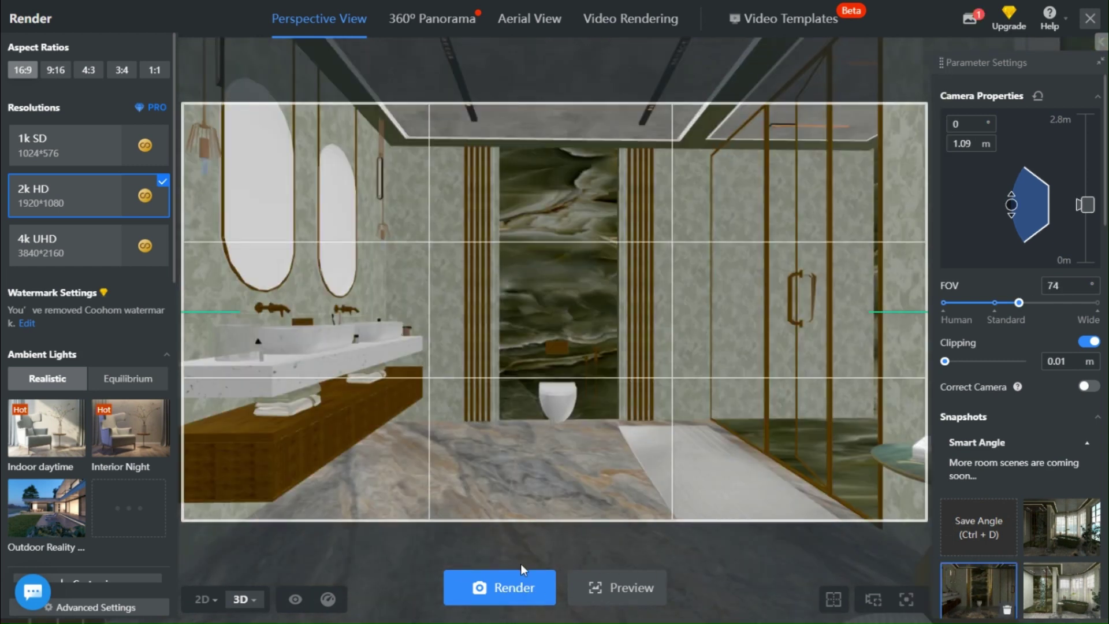
{"action": "left_click_drag", "start_coordinate": [664, 448], "coordinate": [677, 410]}
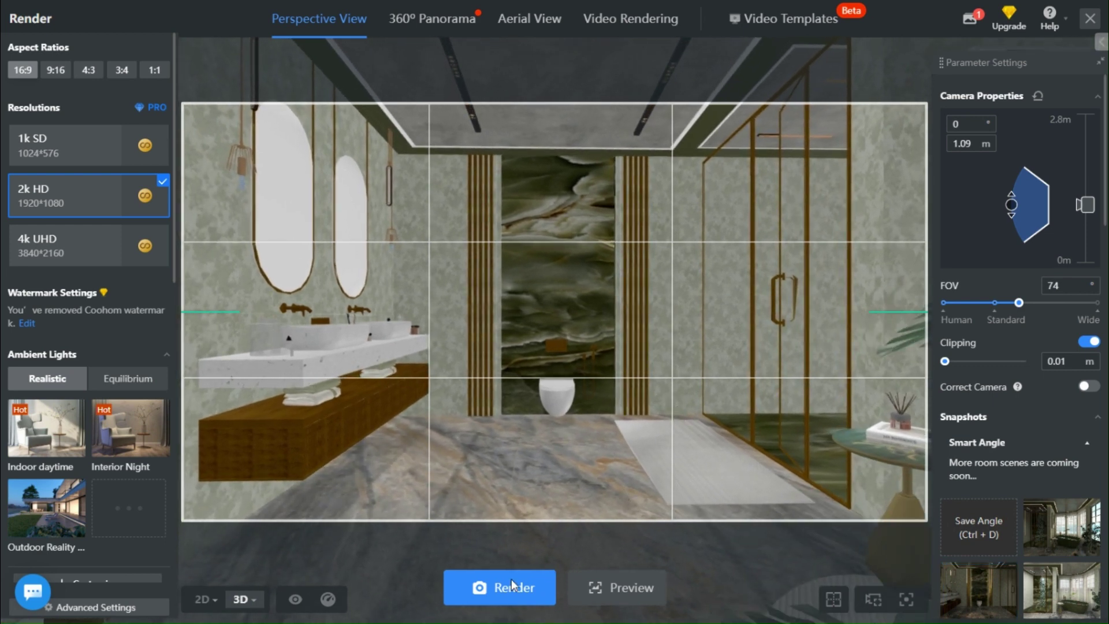
{"action": "left_click", "coordinate": [504, 592]}
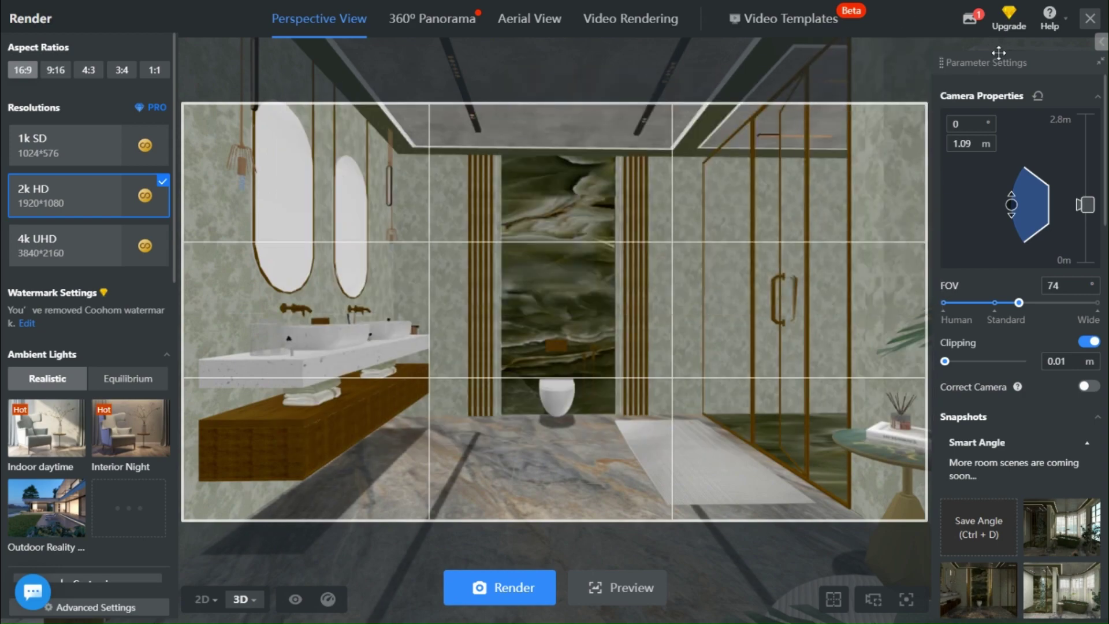
- Open the gallery and examine the newest vanity render up close, checking the sunlight on the countertop, walls and floor
{"action": "left_click", "coordinate": [970, 19]}
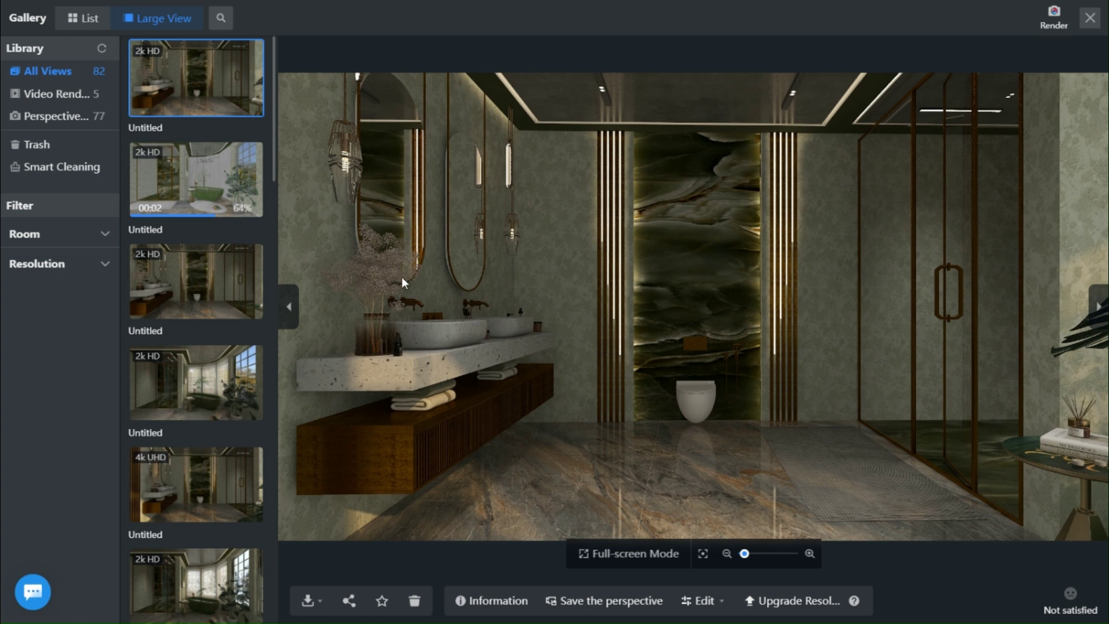
{"action": "scroll", "coordinate": [440, 494], "scroll_direction": "up", "scroll_amount": 2}
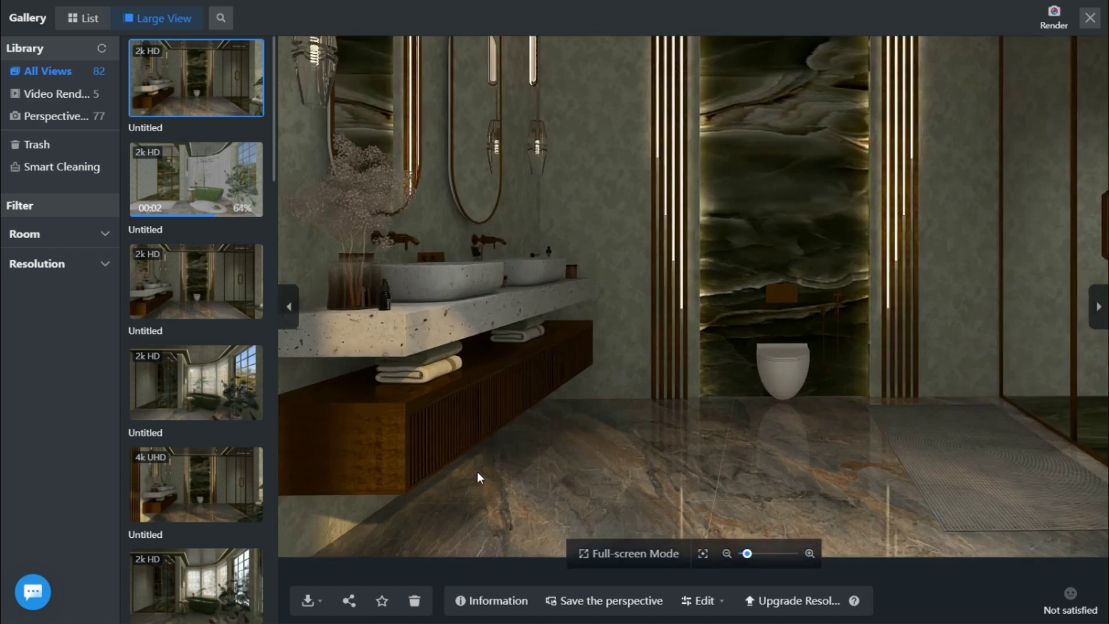
{"action": "scroll", "coordinate": [564, 477], "scroll_direction": "down", "scroll_amount": 2}
{"action": "right_click_drag", "start_coordinate": [835, 343], "coordinate": [814, 334]}
- Look through the older gallery renders and examine the two white-walled vanity views, checking the light intensity around the basins
{"action": "left_click", "coordinate": [231, 362]}
{"action": "scroll", "coordinate": [228, 372], "scroll_direction": "down", "scroll_amount": 6}
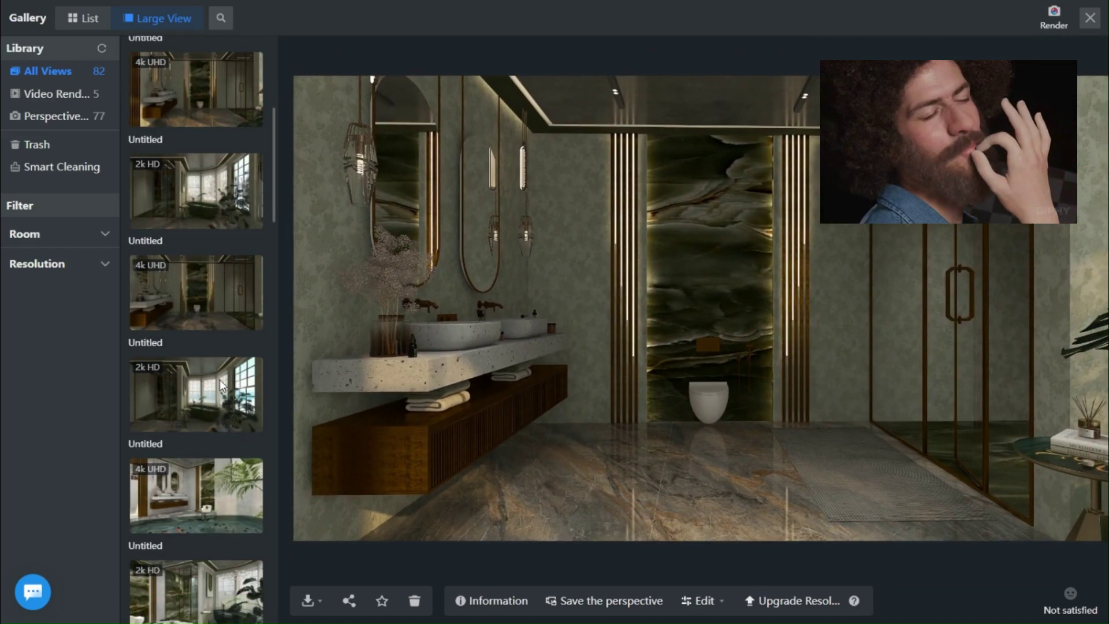
{"action": "scroll", "coordinate": [223, 386], "scroll_direction": "down", "scroll_amount": 1}
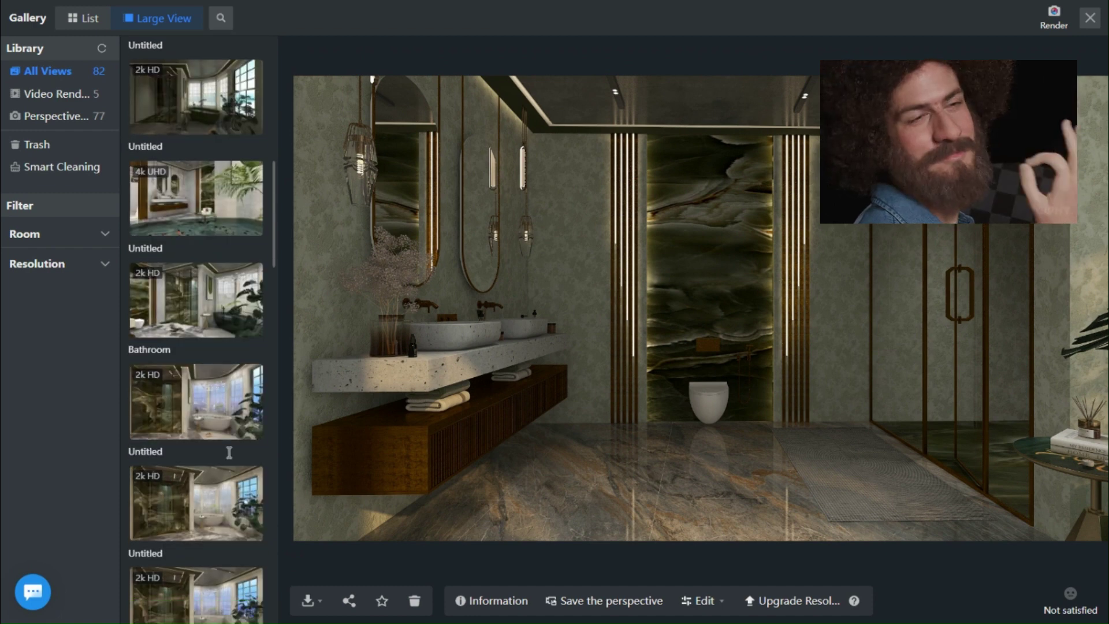
{"action": "scroll", "coordinate": [338, 459], "scroll_direction": "down", "scroll_amount": 2}
{"action": "scroll", "coordinate": [185, 458], "scroll_direction": "down", "scroll_amount": 3}
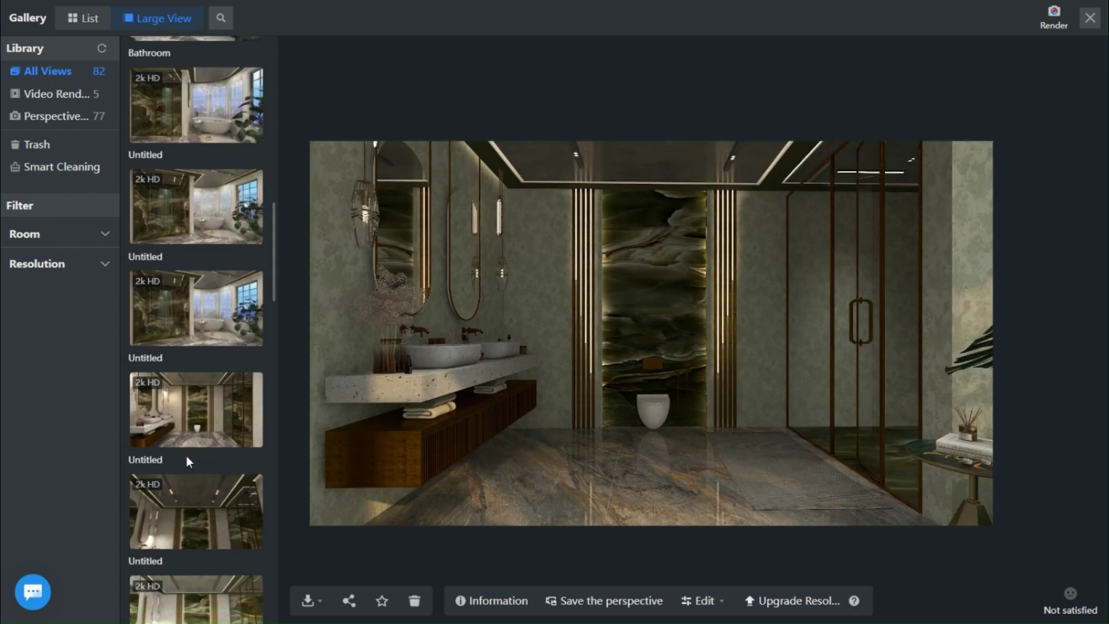
{"action": "left_click", "coordinate": [209, 443]}
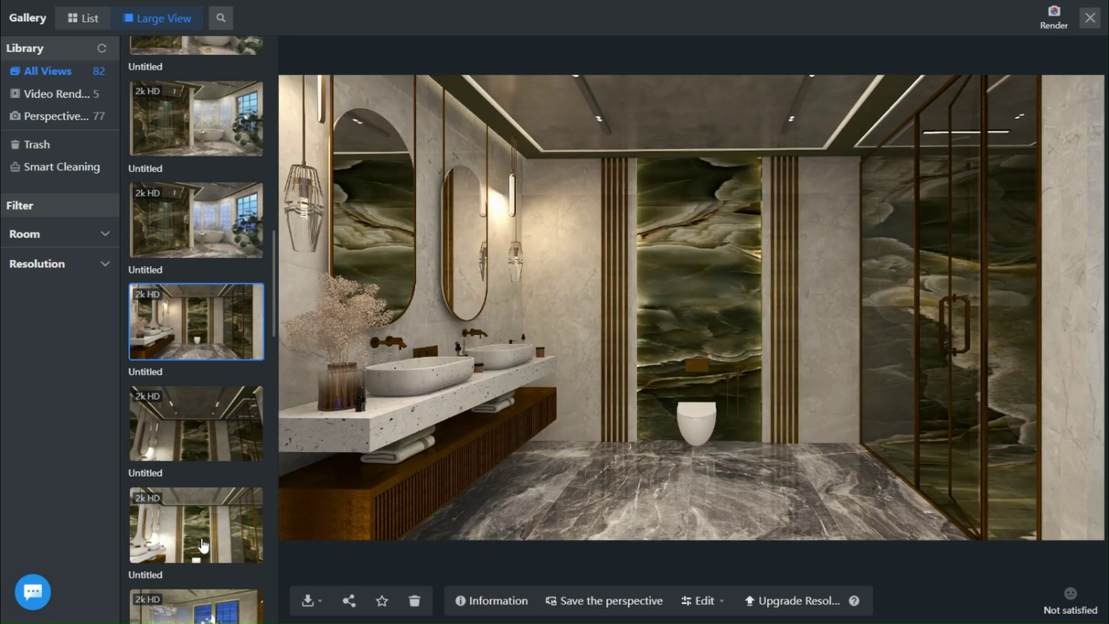
{"action": "left_click", "coordinate": [202, 544]}
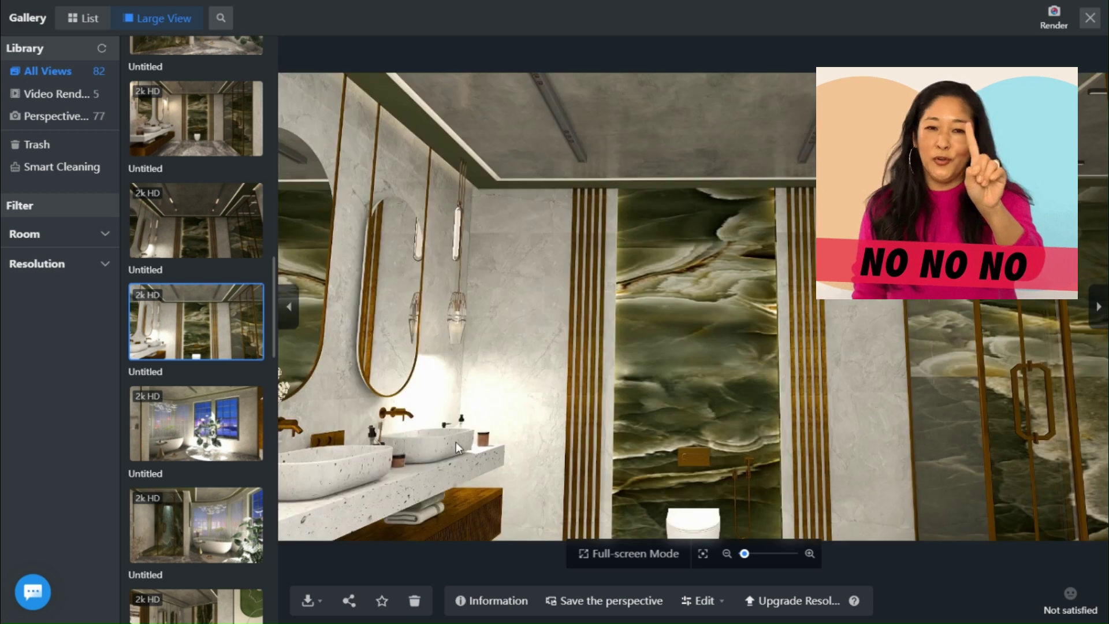
{"action": "right_click", "coordinate": [549, 421]}
{"action": "key", "text": "Escape"}
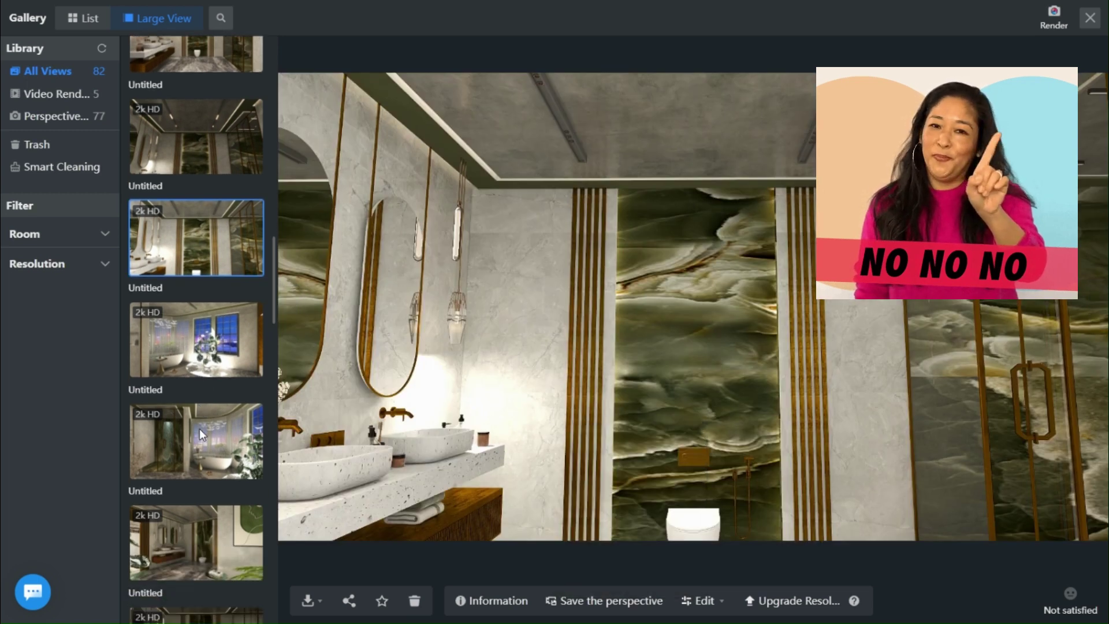
- Compare the older white-walled vanity render with vertically veined green marble against the newest green-walled vanity render
{"action": "scroll", "coordinate": [199, 429], "scroll_direction": "down", "scroll_amount": 3}
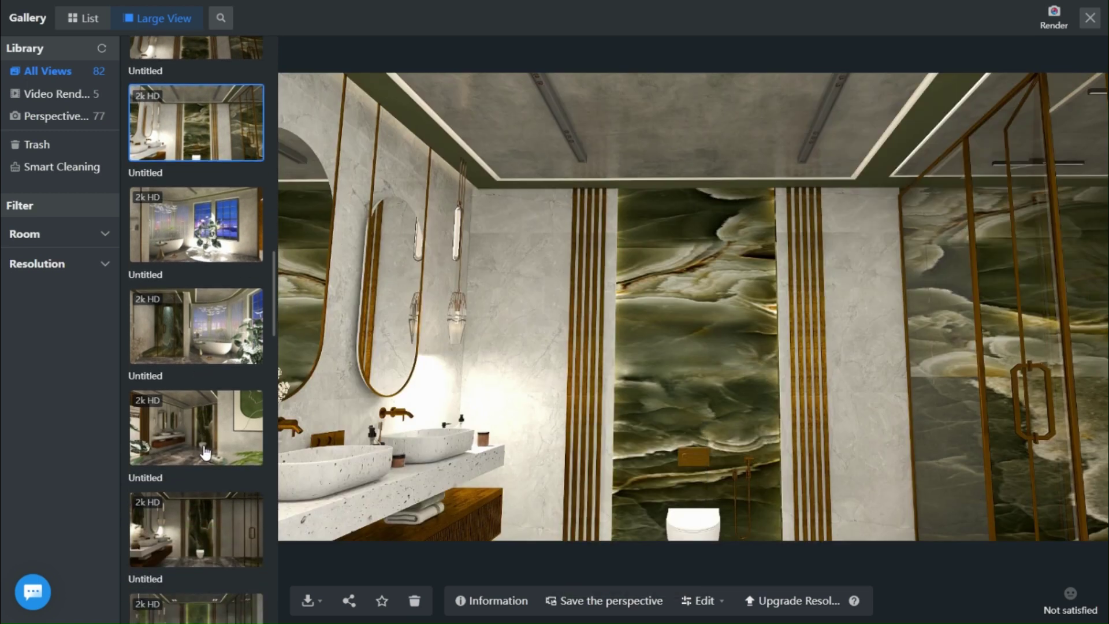
{"action": "left_click", "coordinate": [195, 564]}
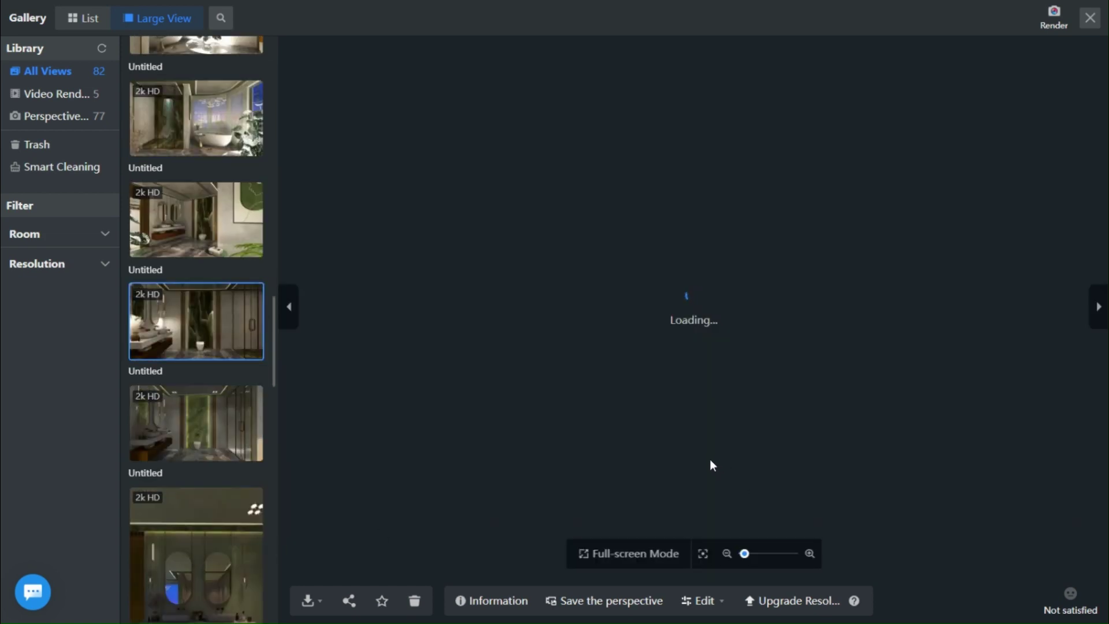
{"action": "scroll", "coordinate": [160, 376], "scroll_direction": "up", "scroll_amount": 15}
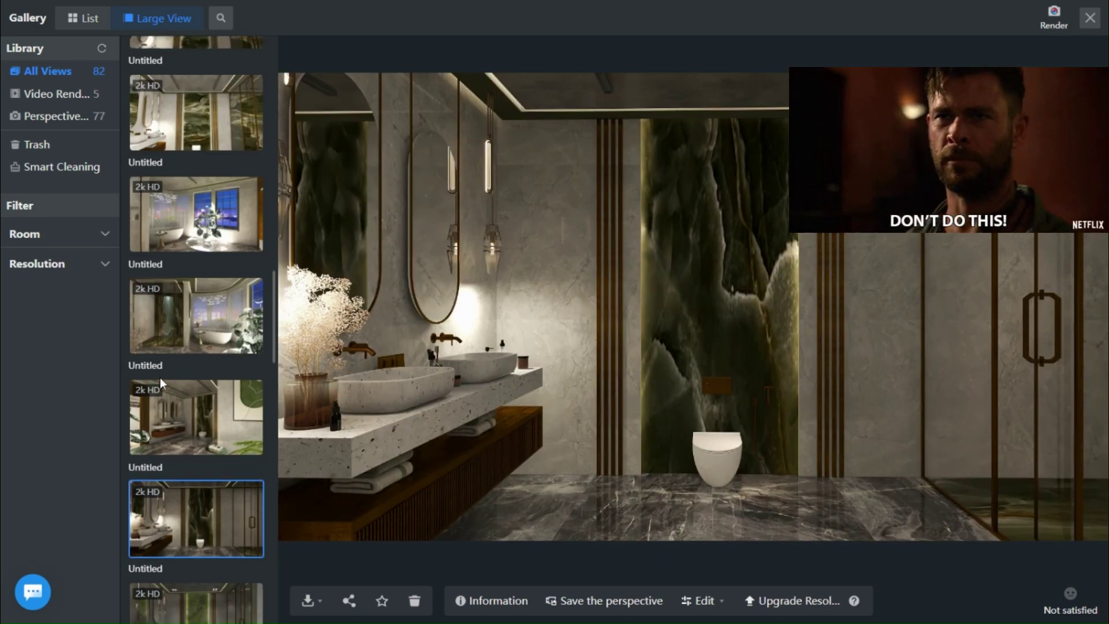
{"action": "scroll", "coordinate": [161, 376], "scroll_direction": "up", "scroll_amount": 10}
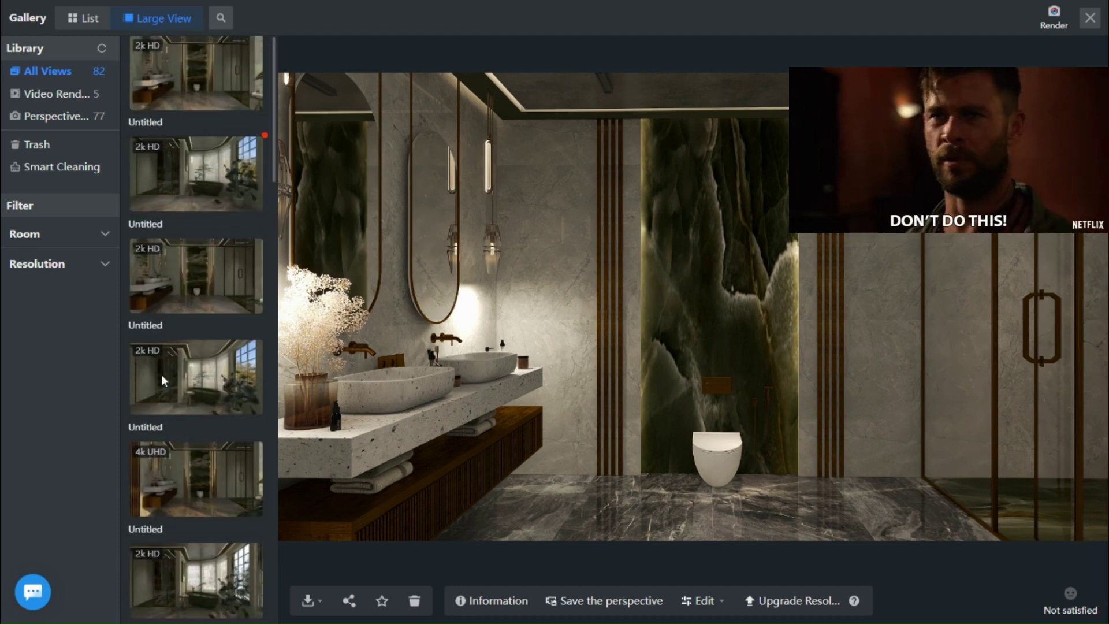
{"action": "left_click", "coordinate": [209, 81]}
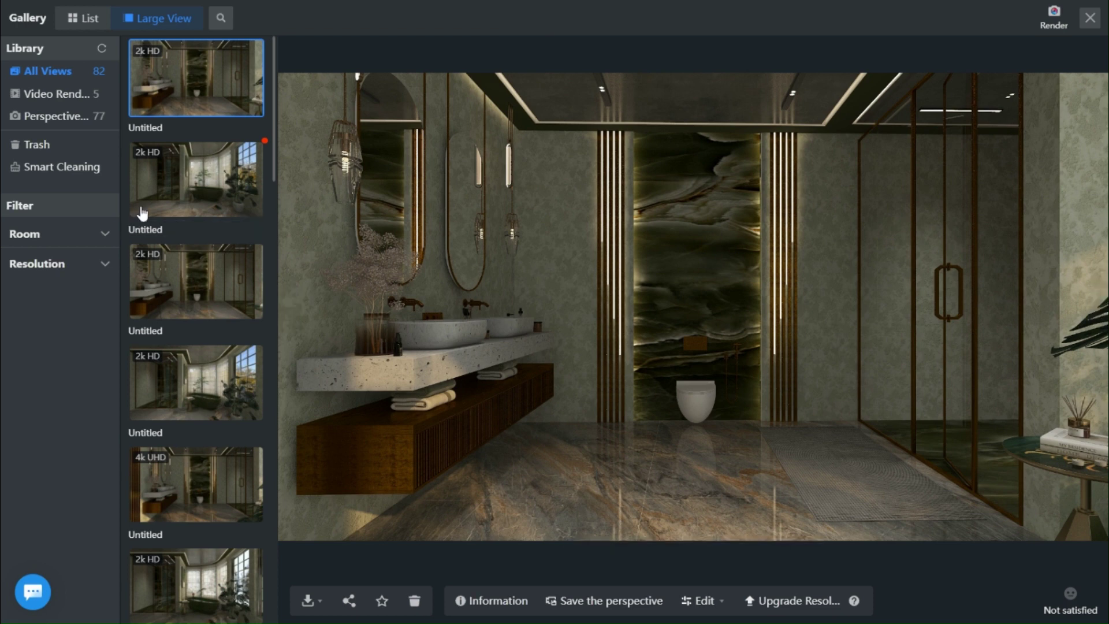
- Compare the previous and newest 2k HD bathtub renders for sunlight and framing, and view the previous vanity render
{"action": "left_click", "coordinate": [191, 392]}
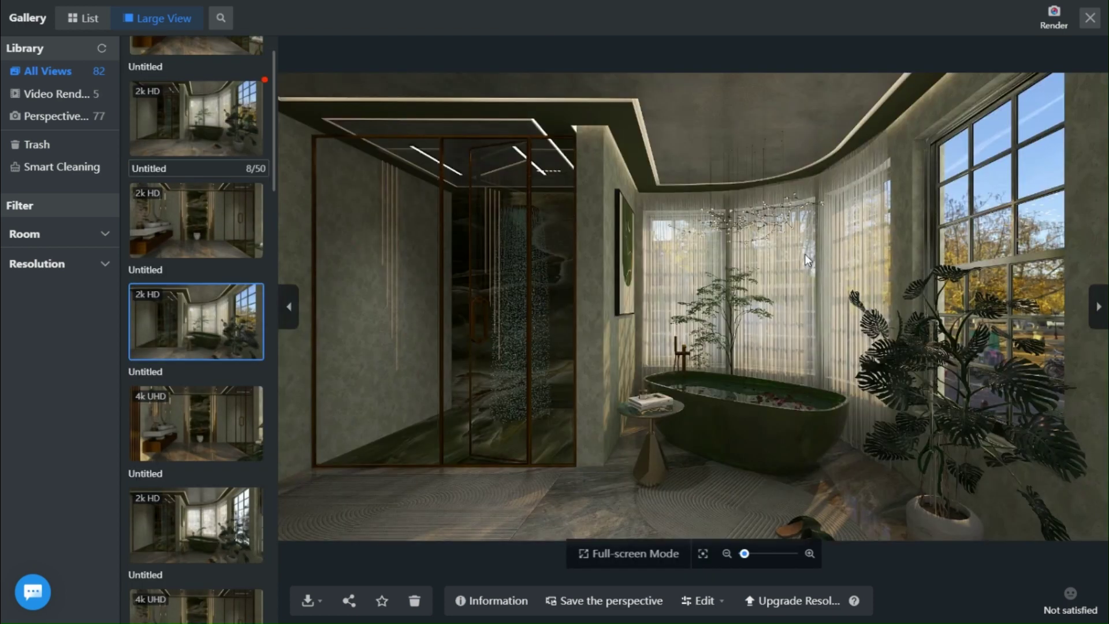
{"action": "scroll", "coordinate": [194, 199], "scroll_direction": "up", "scroll_amount": 1}
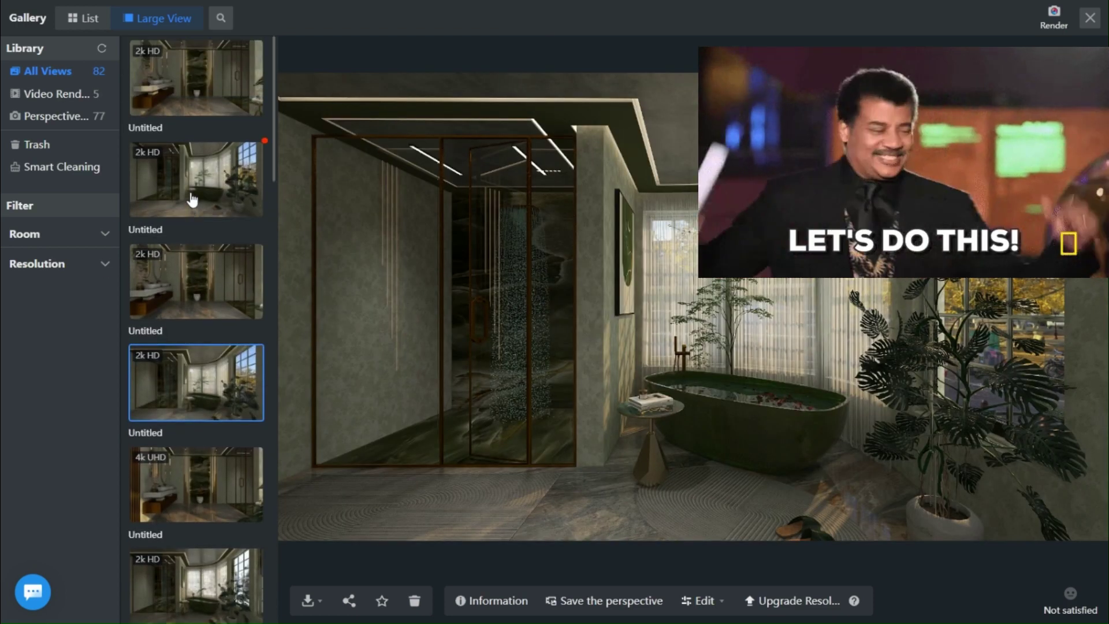
{"action": "left_click", "coordinate": [192, 199]}
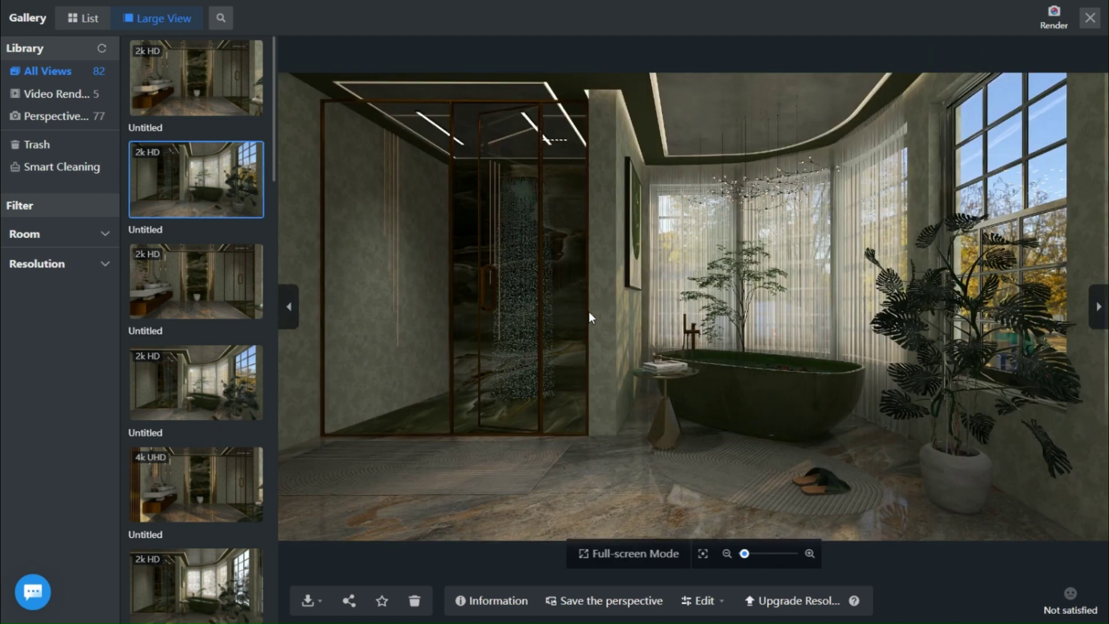
{"action": "scroll", "coordinate": [586, 309], "scroll_direction": "up", "scroll_amount": 1}
{"action": "scroll", "coordinate": [585, 308], "scroll_direction": "down", "scroll_amount": 1}
{"action": "mouse_move", "coordinate": [562, 254]}
{"action": "left_mouse_down"}
{"action": "mouse_move", "coordinate": [574, 293]}
{"action": "mouse_move", "coordinate": [577, 274]}
{"action": "mouse_move", "coordinate": [564, 268]}
{"action": "left_mouse_up"}
{"action": "right_click", "coordinate": [565, 268]}
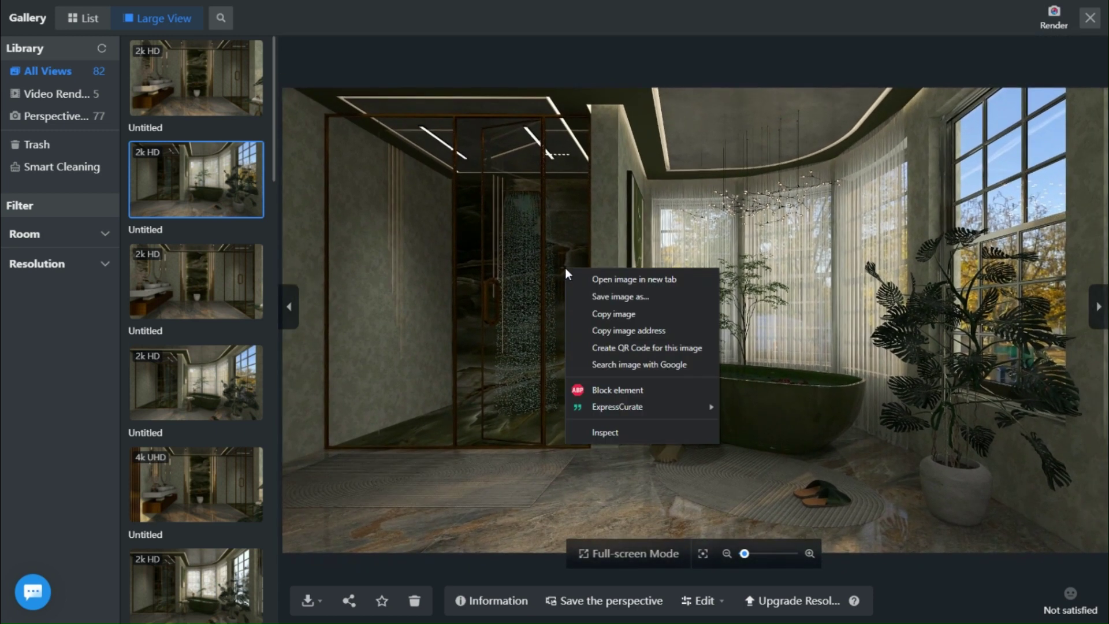
{"action": "left_click", "coordinate": [788, 497]}
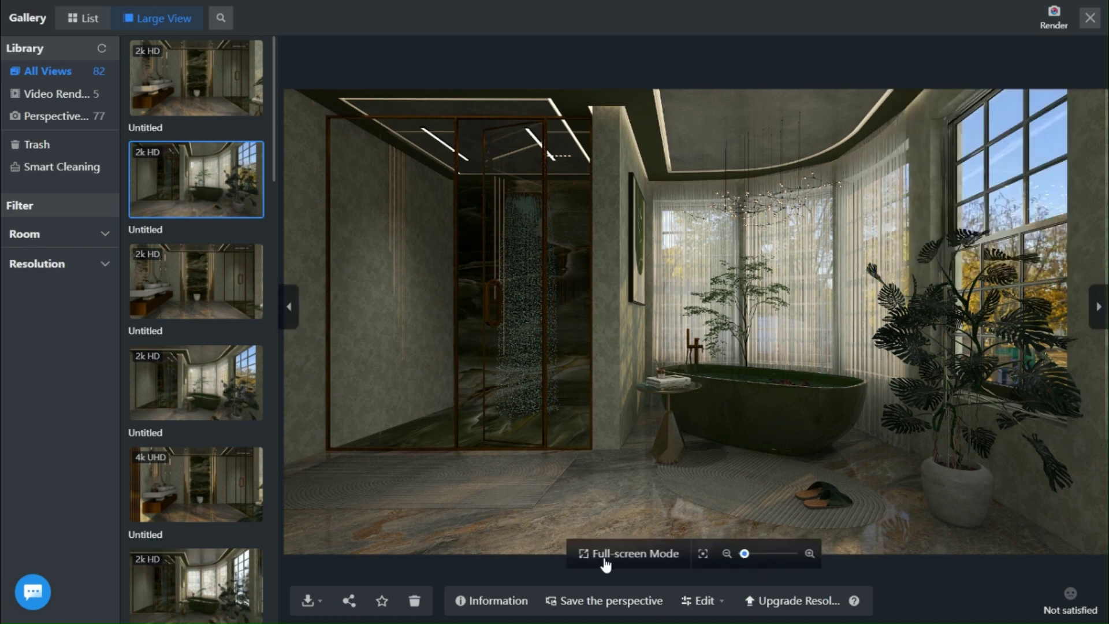
{"action": "left_click", "coordinate": [193, 288]}
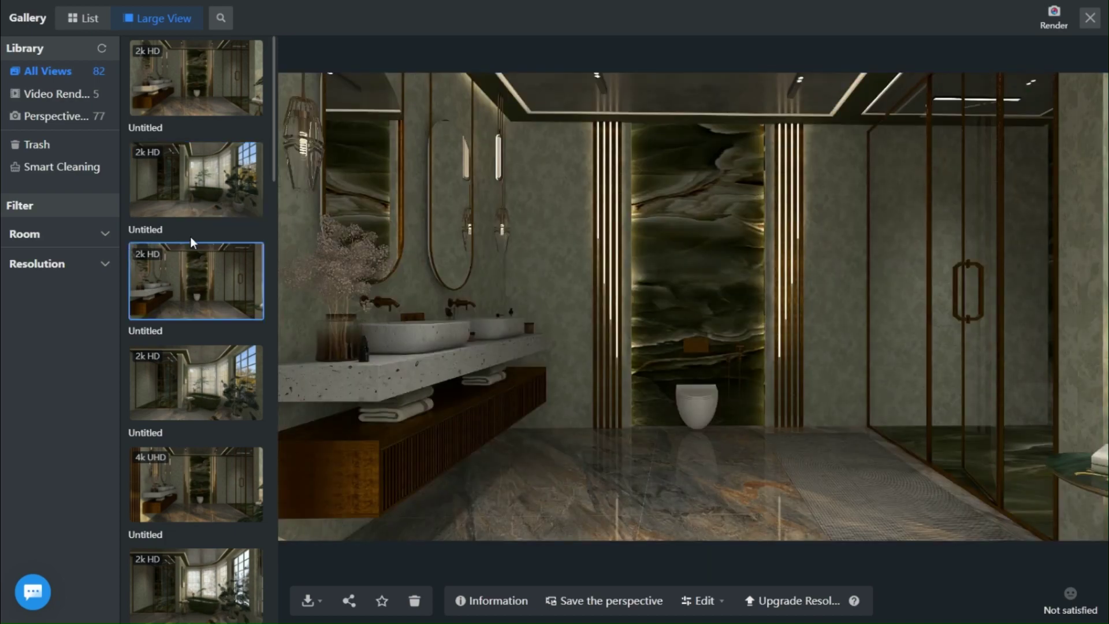